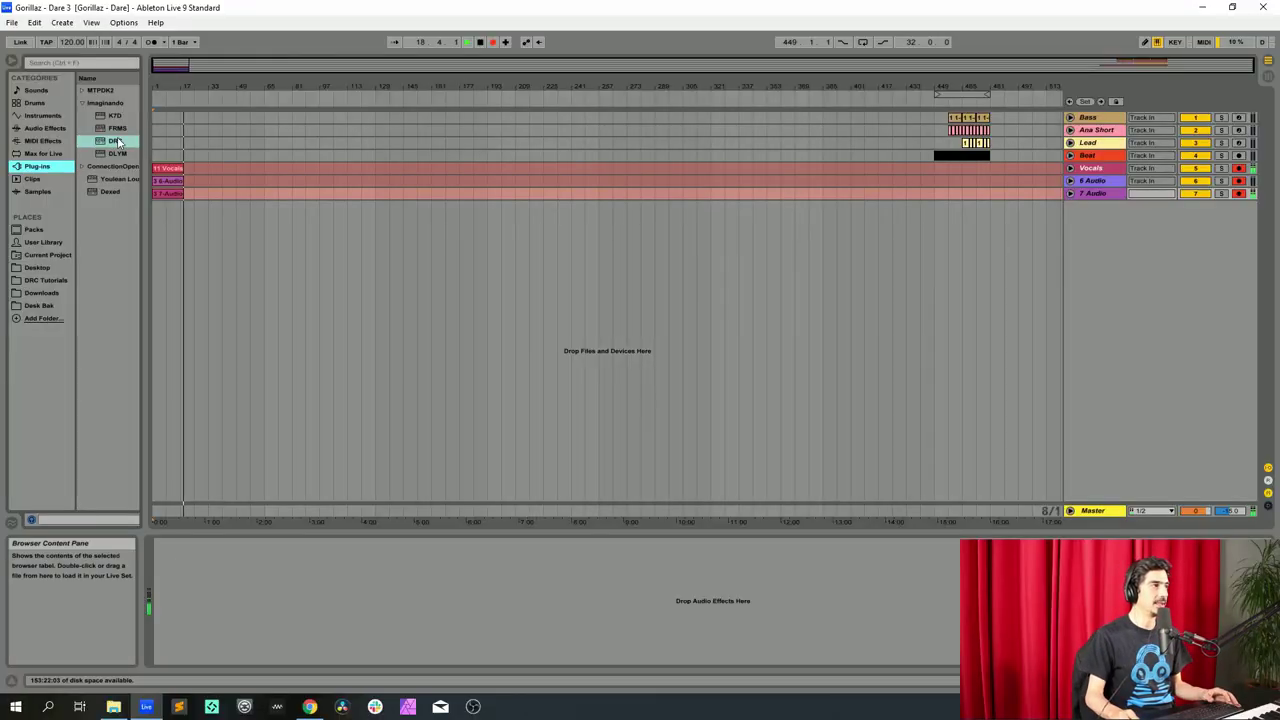
# - Open the Bass track's DRC synth editor and arm the Bass track for recording
pyautogui.click(1094, 117)
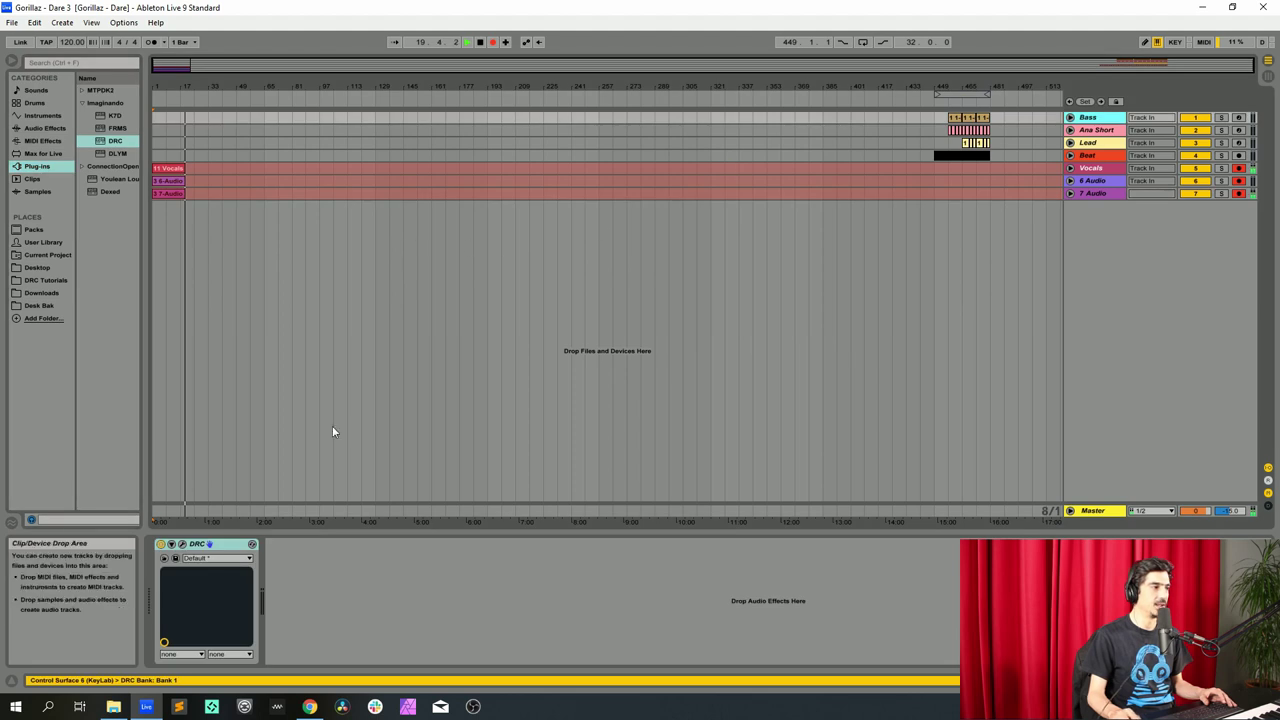
pyautogui.press('Delete')
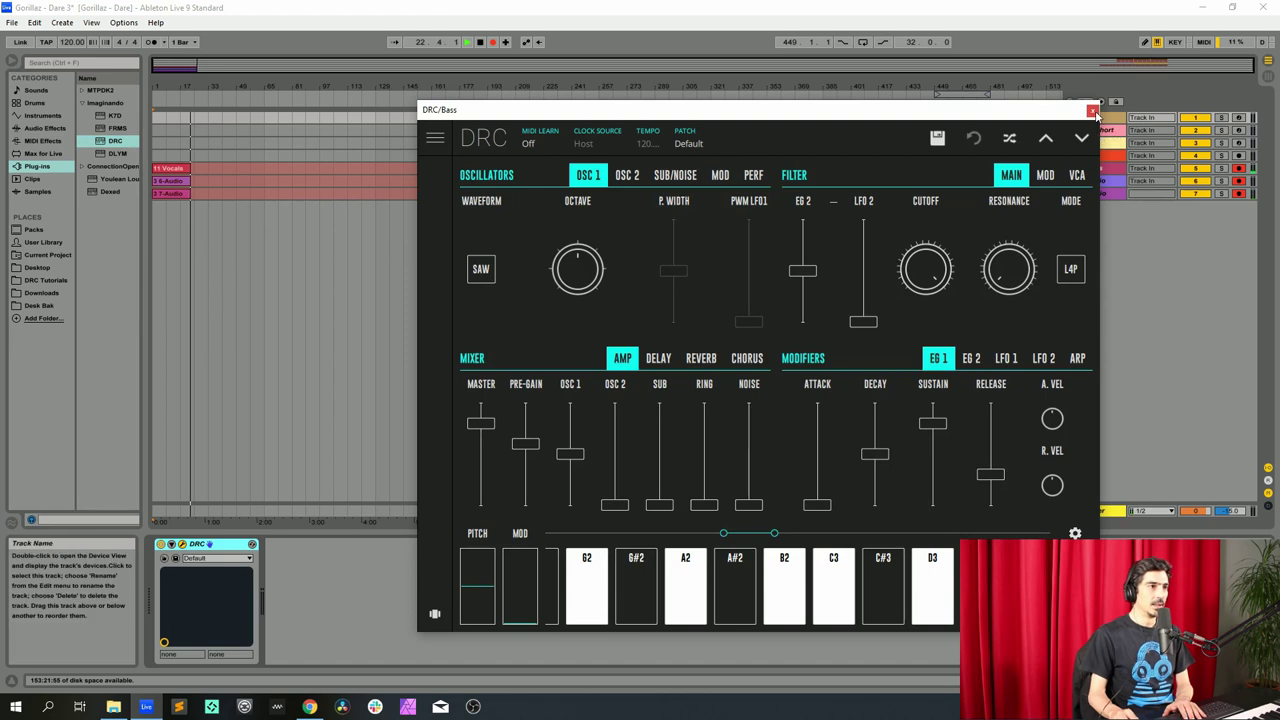
pyautogui.click(1237, 118)
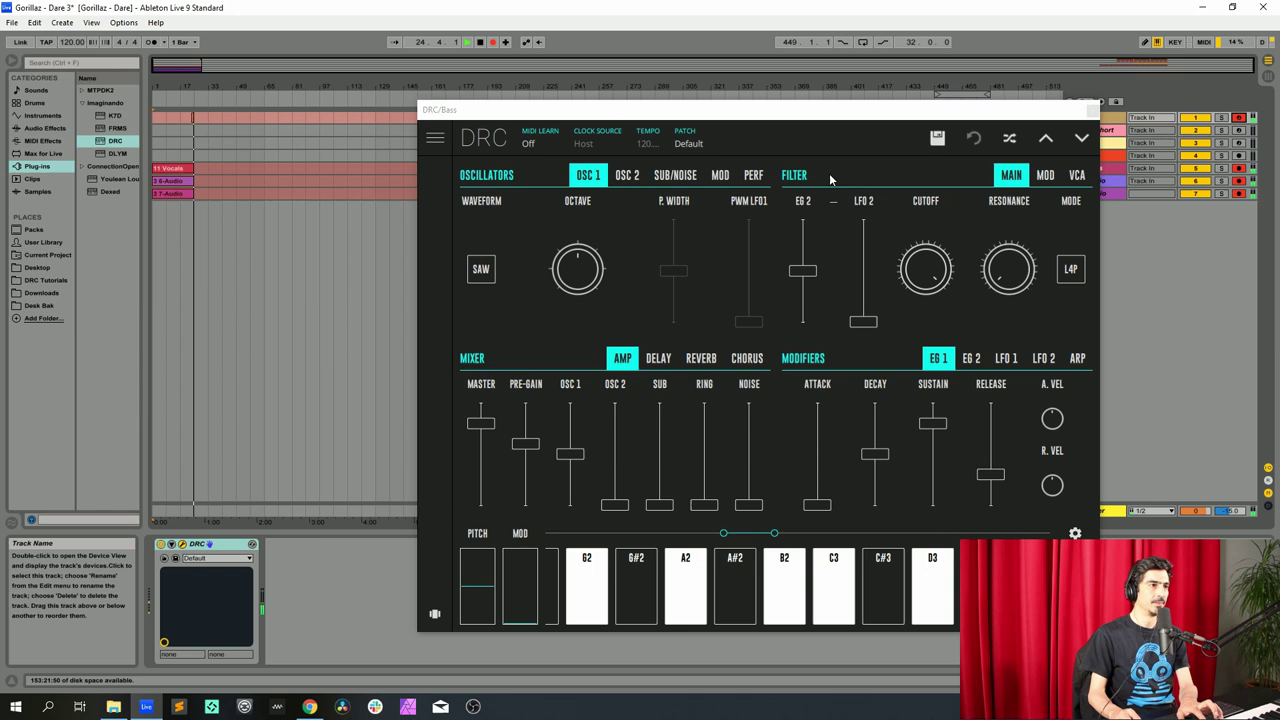
# - Lower oscillator 1's octave in the Bass DRC patch
pyautogui.moveTo(774, 117); pyautogui.dragTo(654, 90)
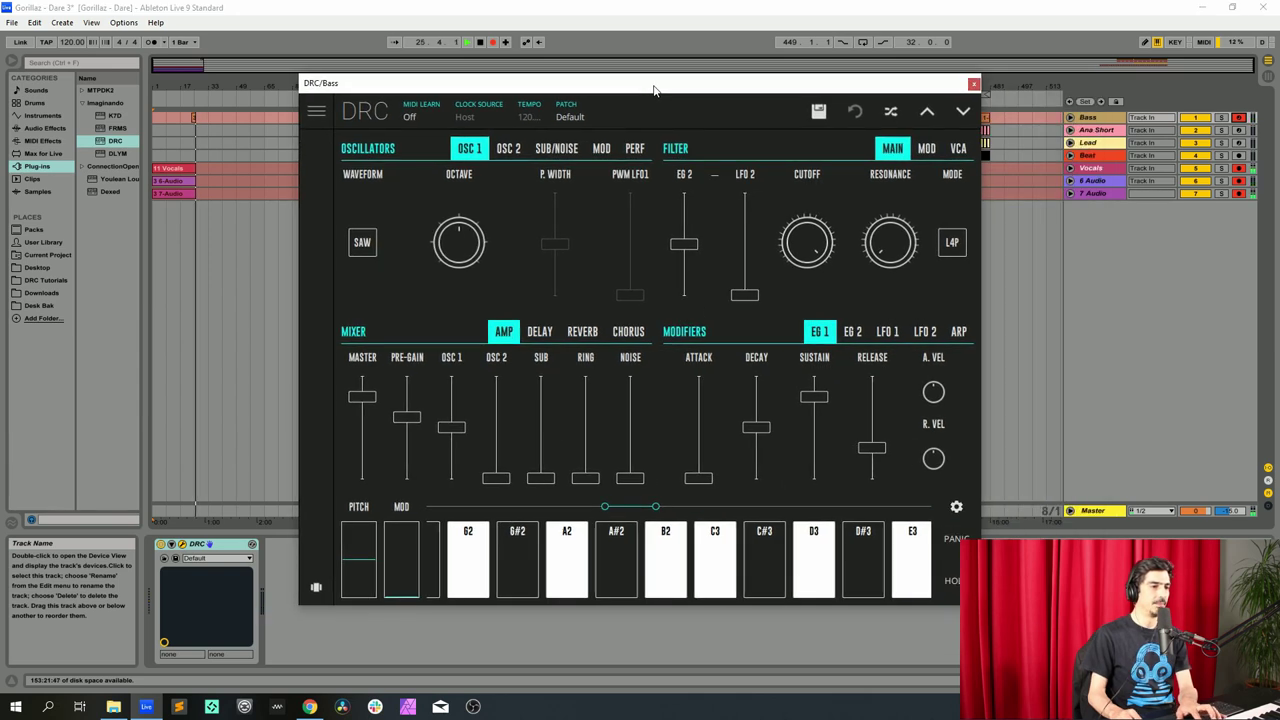
pyautogui.click(461, 241)
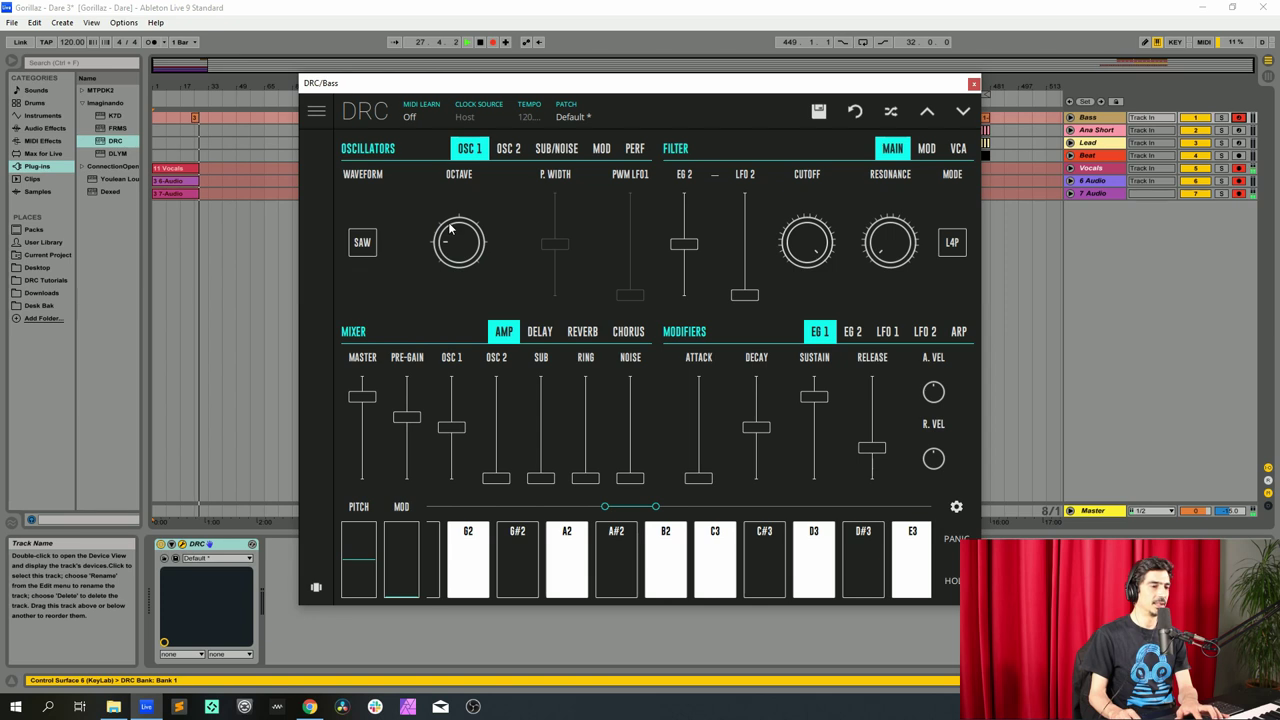
pyautogui.click(635, 148)
# - Set the Bass patch to mono voice mode and raise oscillator 1 to full level
pyautogui.click(360, 244)
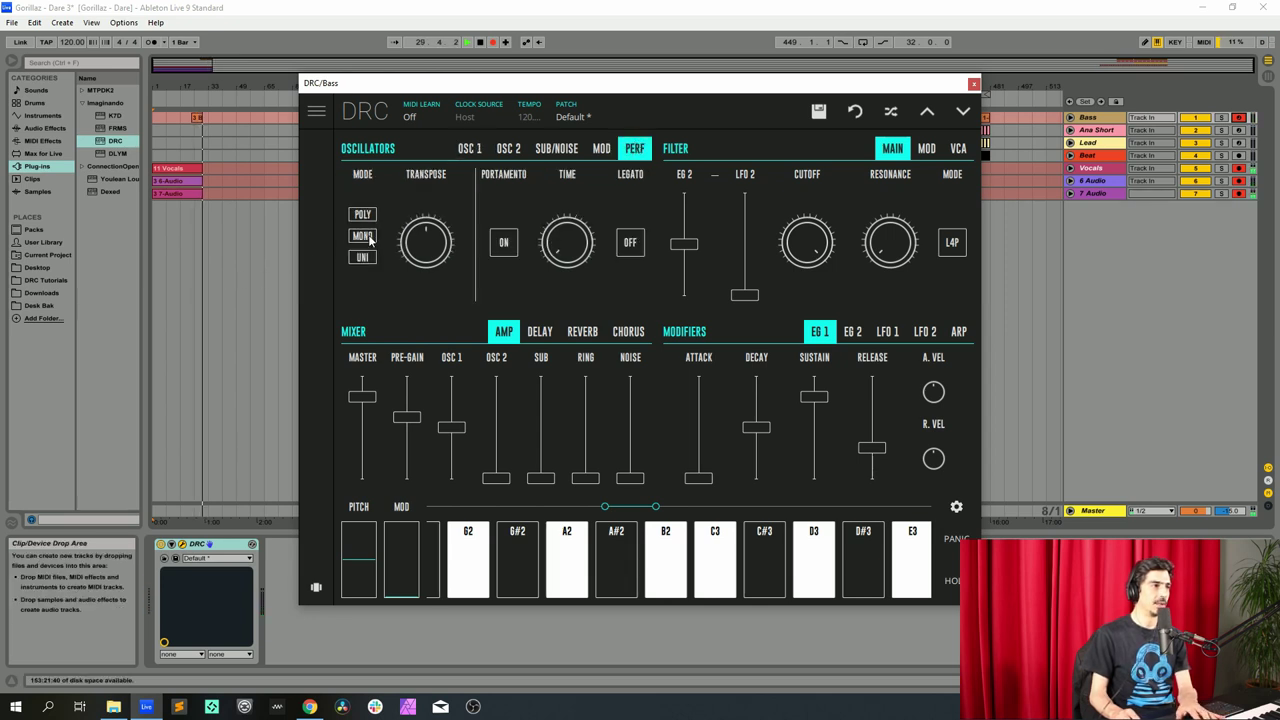
pyautogui.click(469, 150)
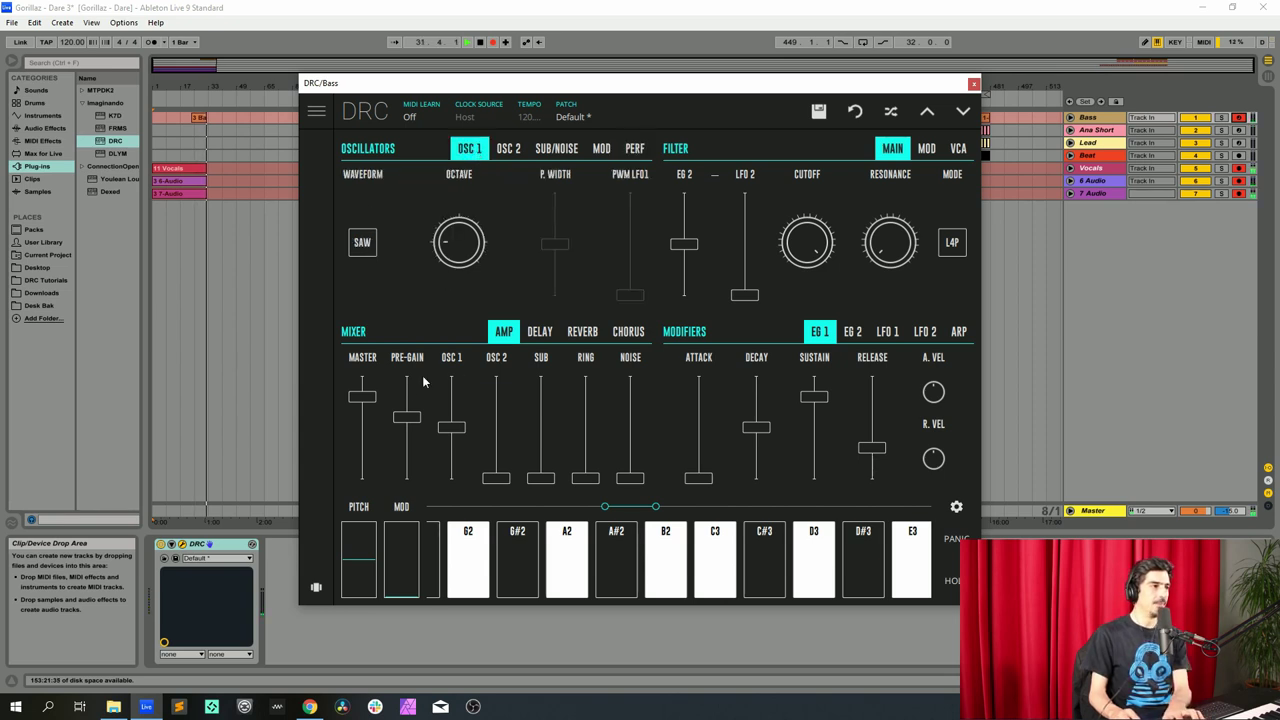
pyautogui.moveTo(455, 432); pyautogui.dragTo(460, 285)
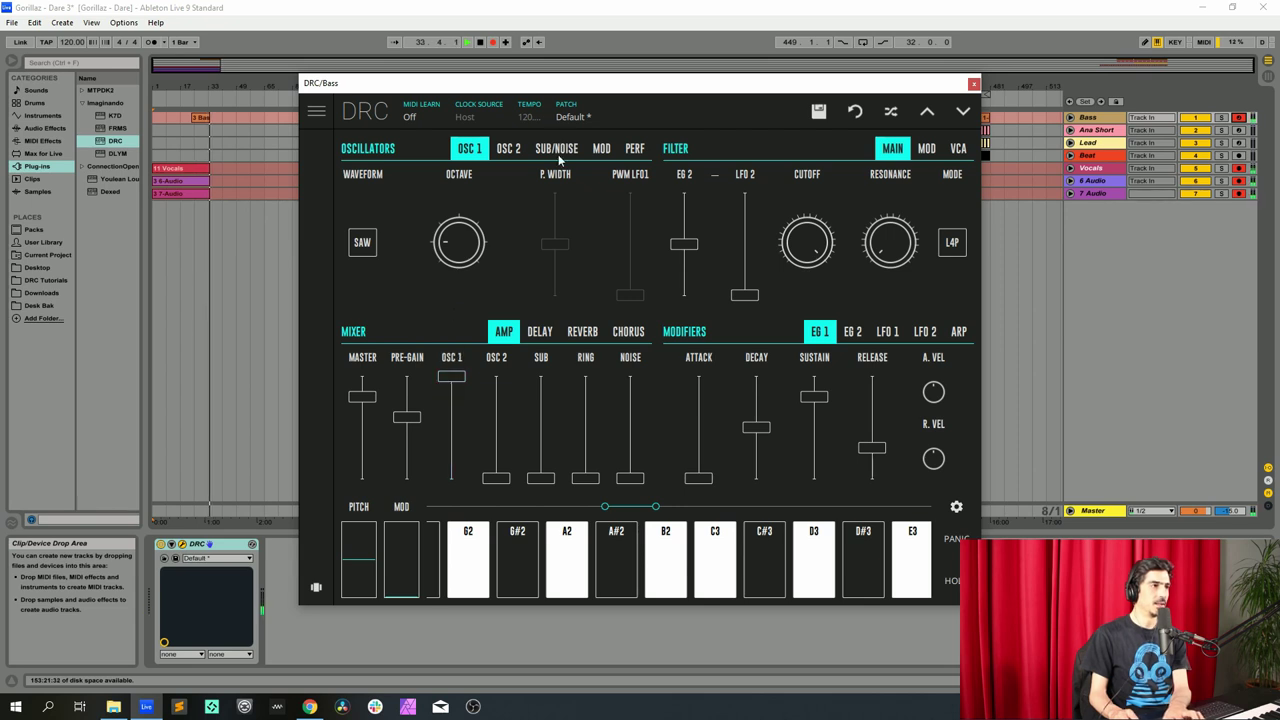
# - Add a sine-wave sub oscillator with its level at about 0.319
pyautogui.click(541, 150)
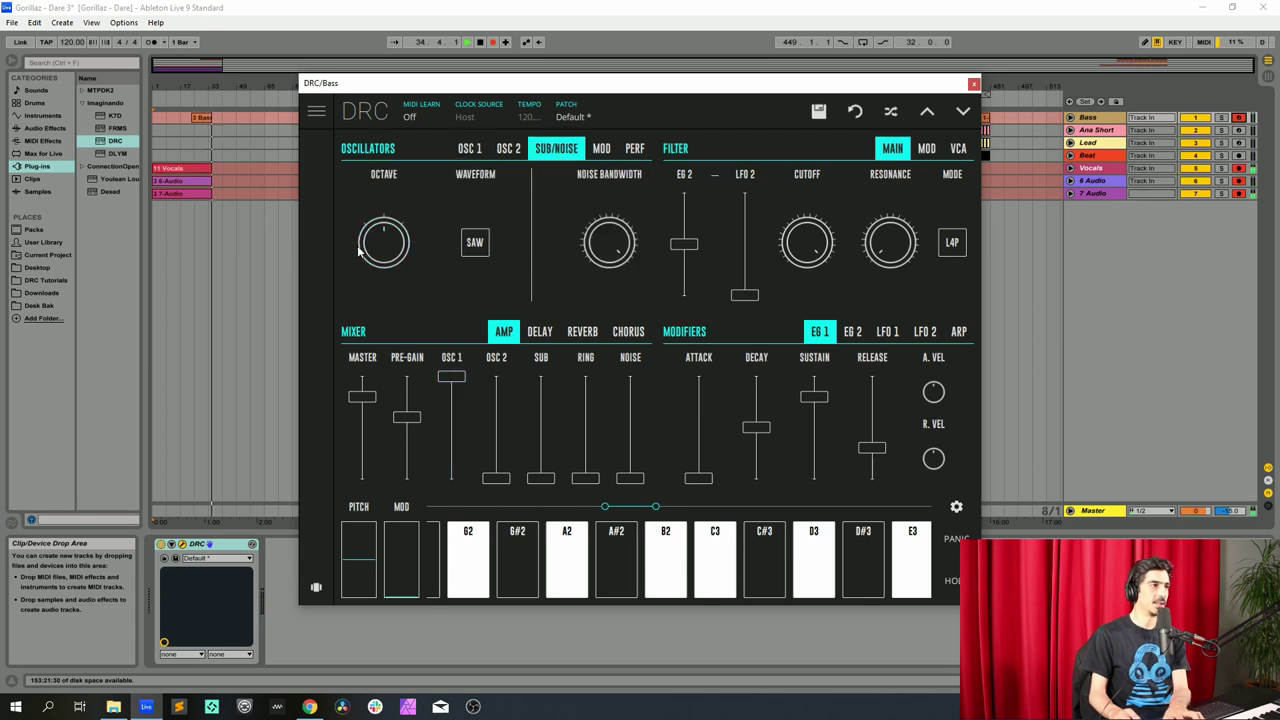
pyautogui.click(477, 245)
pyautogui.click(476, 268)
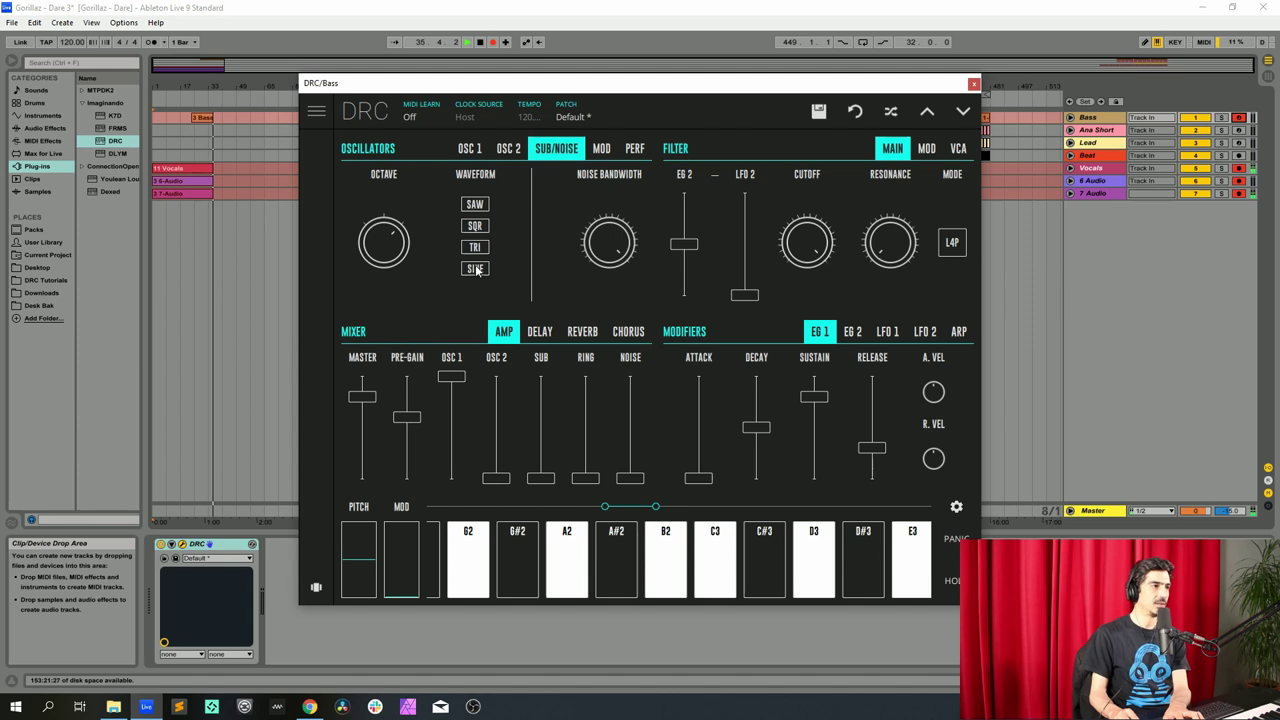
pyautogui.click(471, 148)
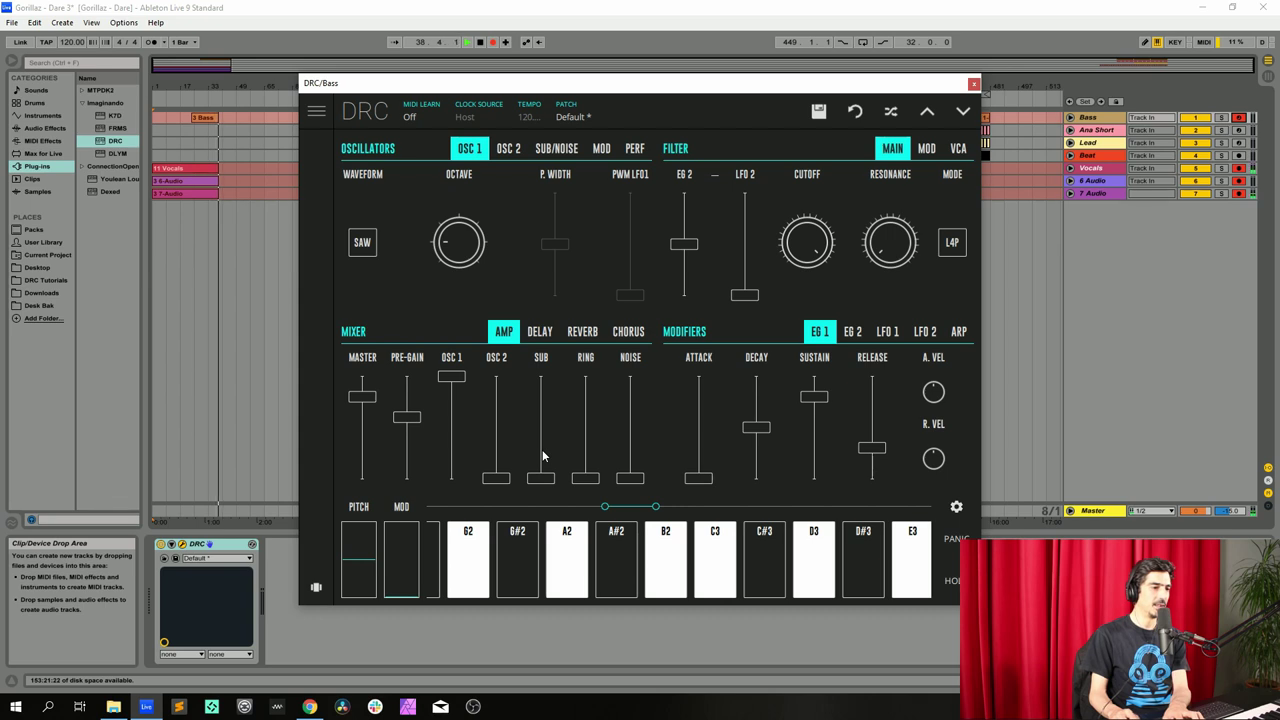
pyautogui.moveTo(542, 456); pyautogui.dragTo(571, 424)
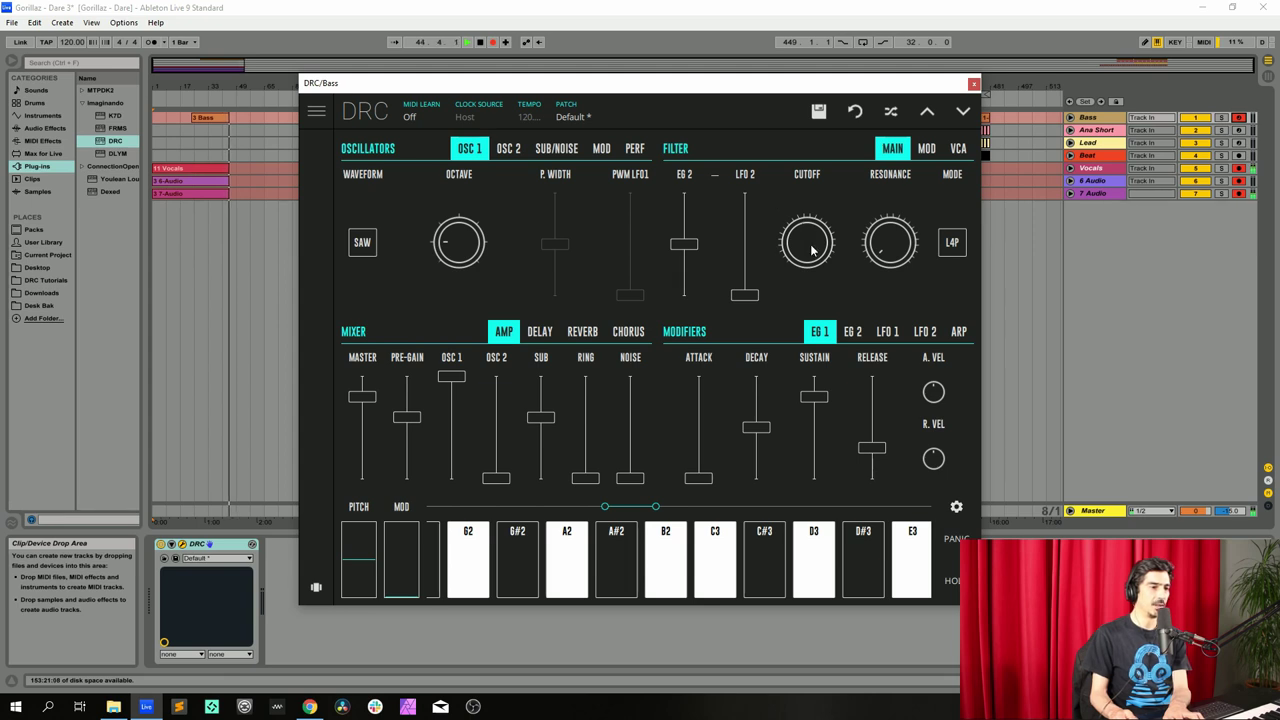
# - Lower the filter cutoff to about 0.444, max EG 1 decay and sustain, and set release to 0.177
pyautogui.moveTo(812, 250); pyautogui.dragTo(810, 297)
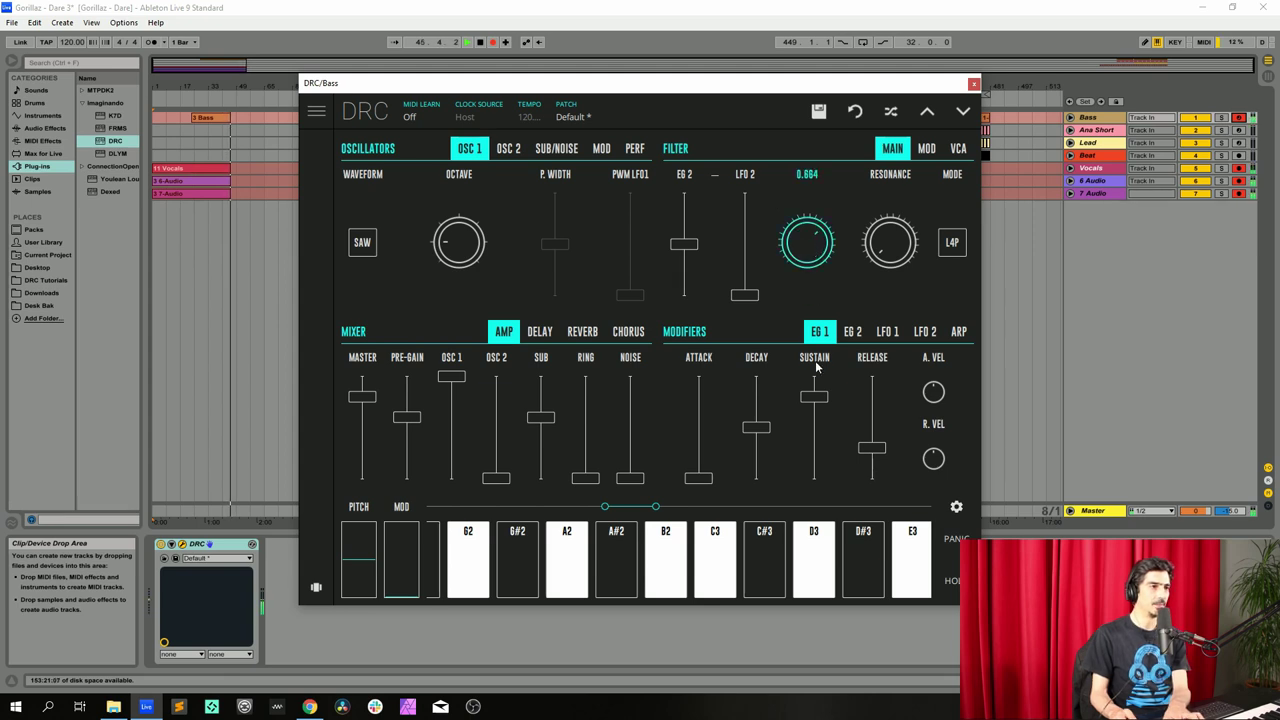
pyautogui.moveTo(815, 365); pyautogui.dragTo(837, 458)
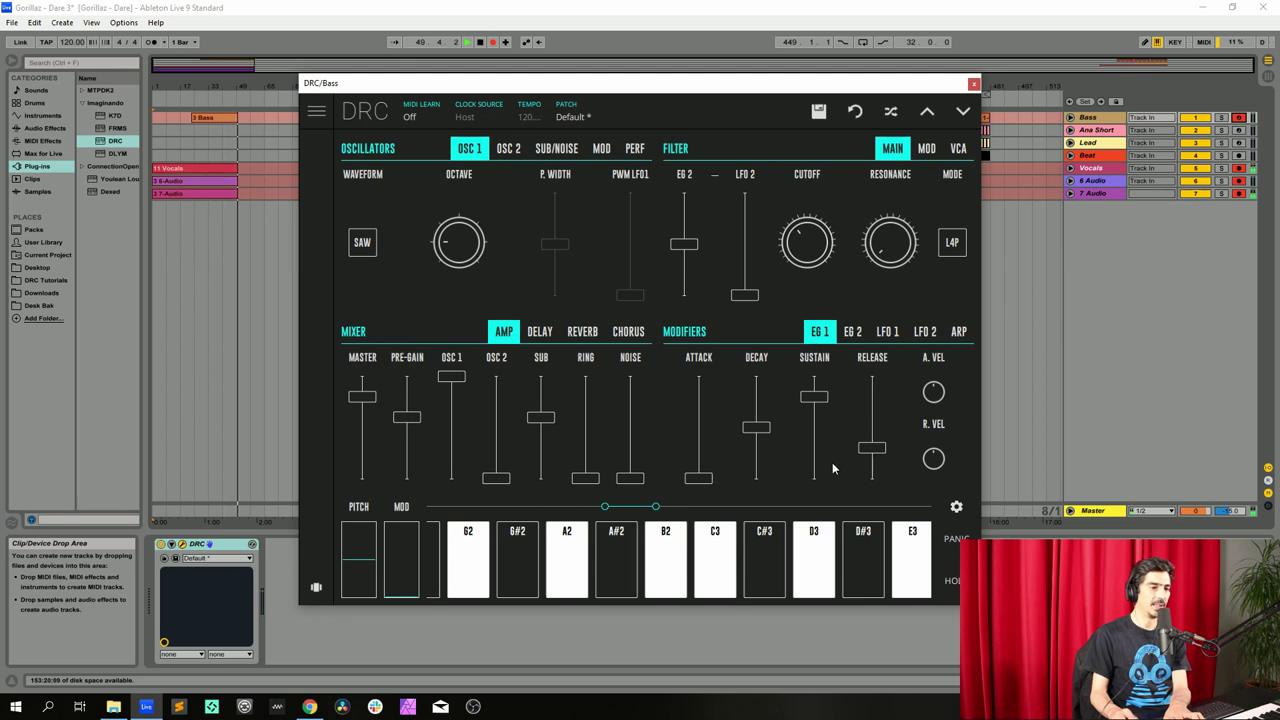
pyautogui.moveTo(756, 428); pyautogui.dragTo(798, 302)
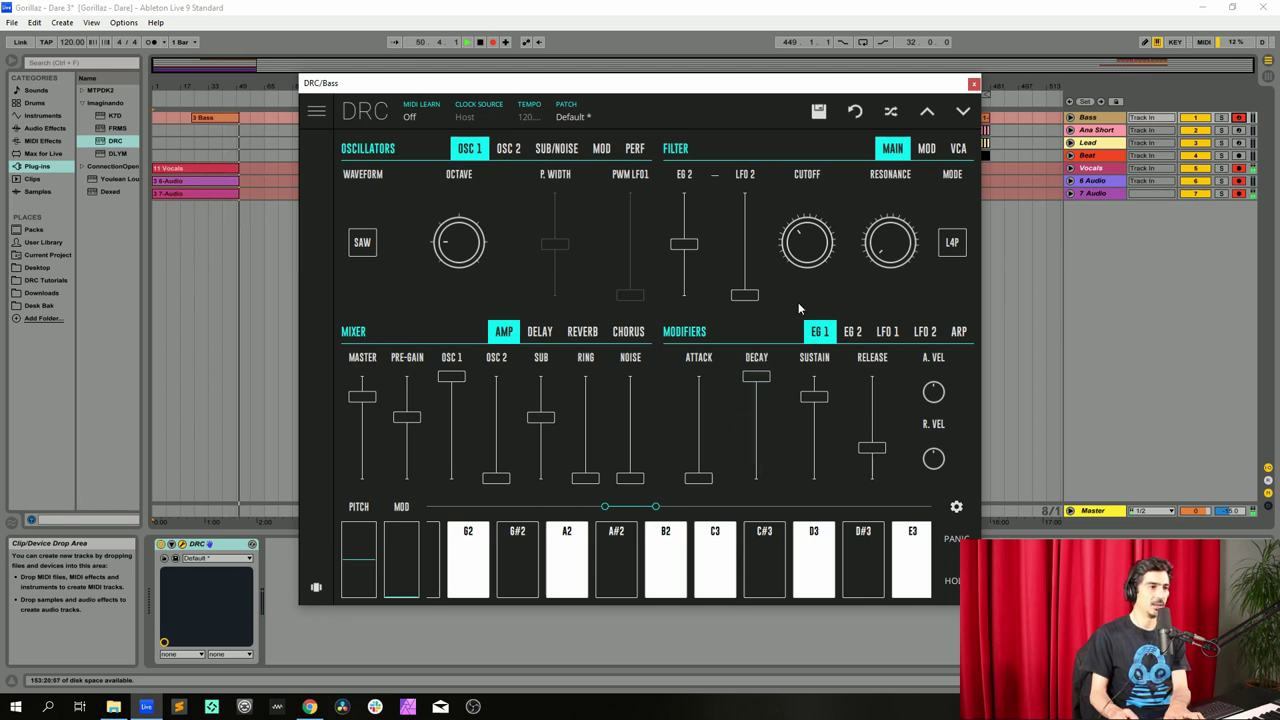
pyautogui.moveTo(814, 396); pyautogui.dragTo(814, 372)
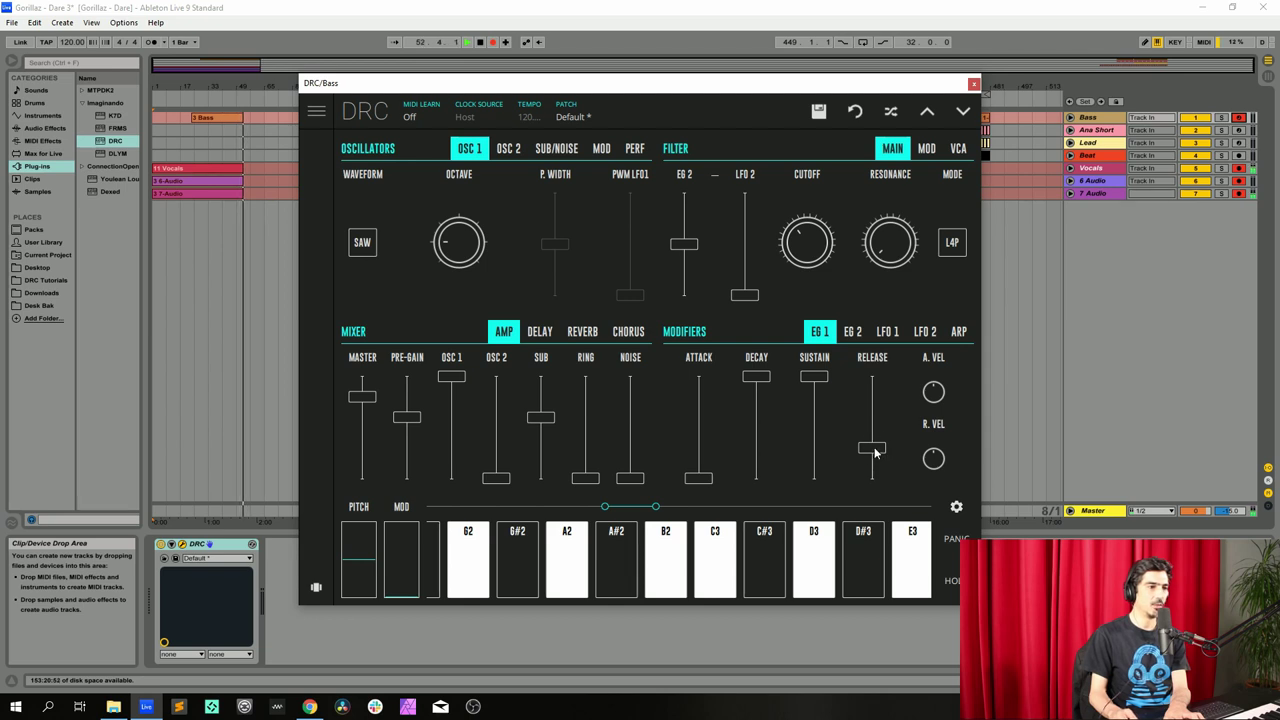
pyautogui.moveTo(874, 452); pyautogui.dragTo(868, 472)
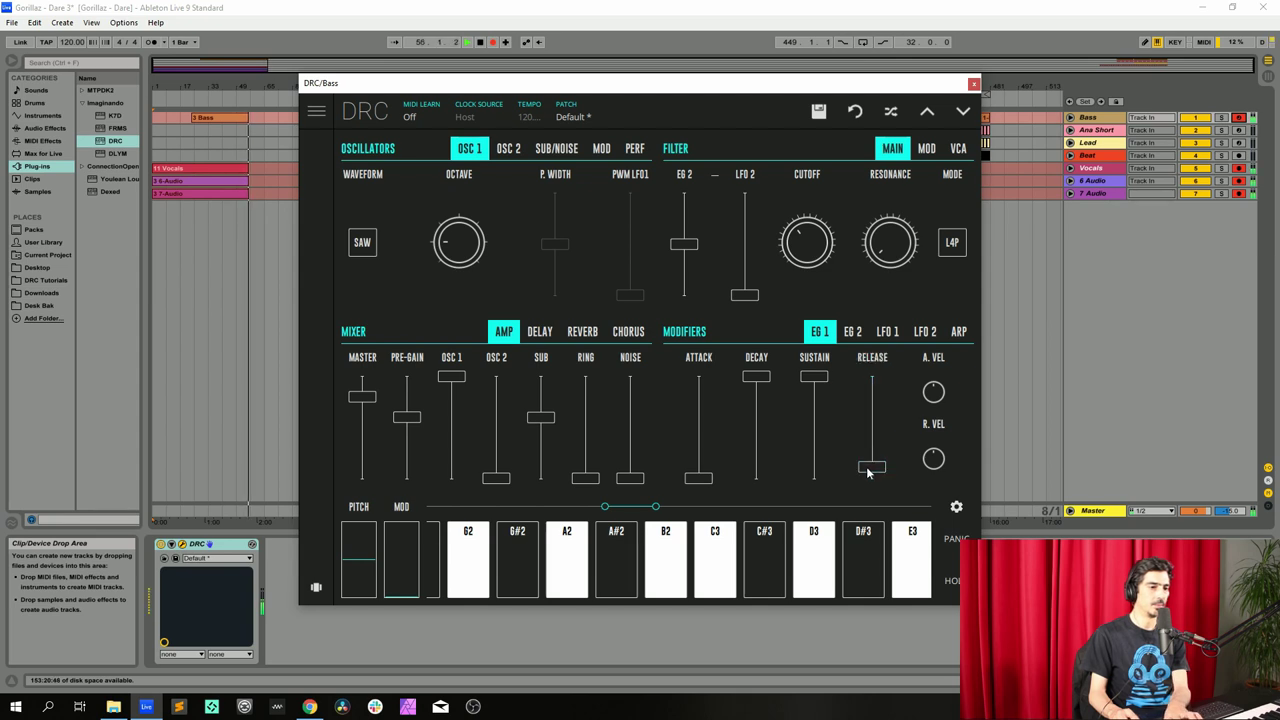
# - Set envelope 2 decay to 0.222, sustain to 0.469 and release to 0.112
pyautogui.click(849, 338)
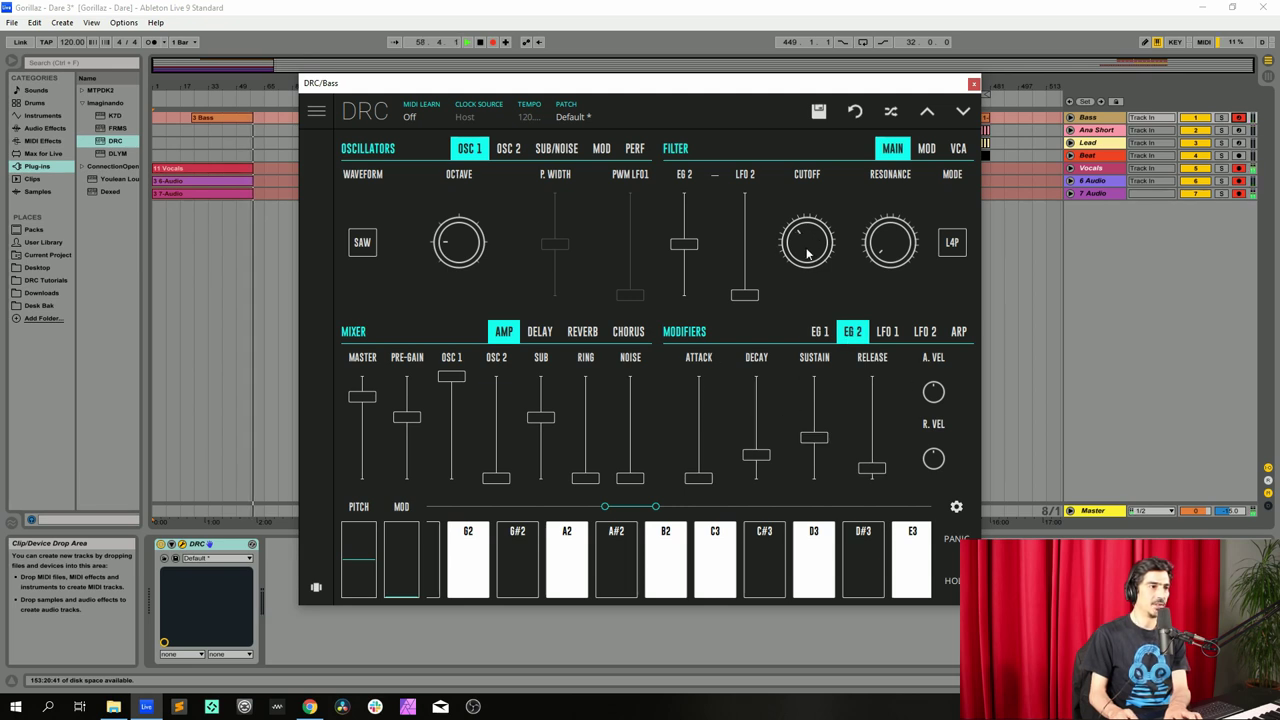
pyautogui.click(757, 456)
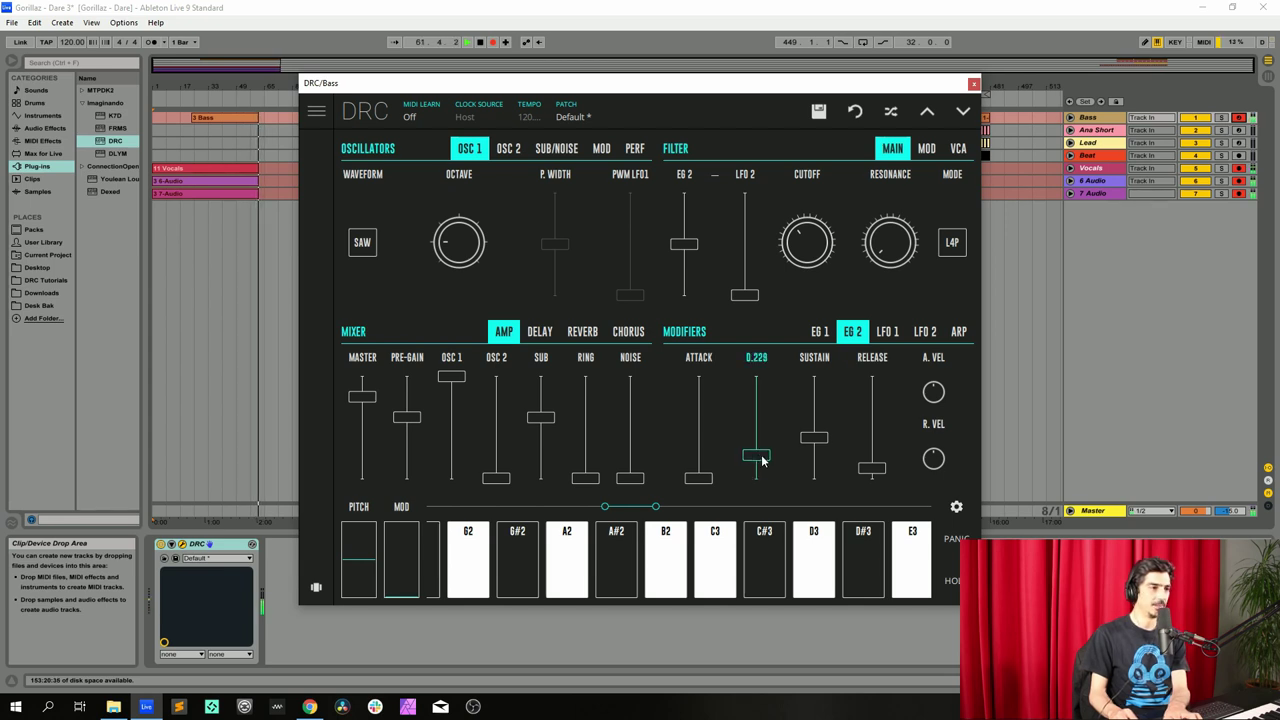
pyautogui.moveTo(762, 459); pyautogui.dragTo(812, 442)
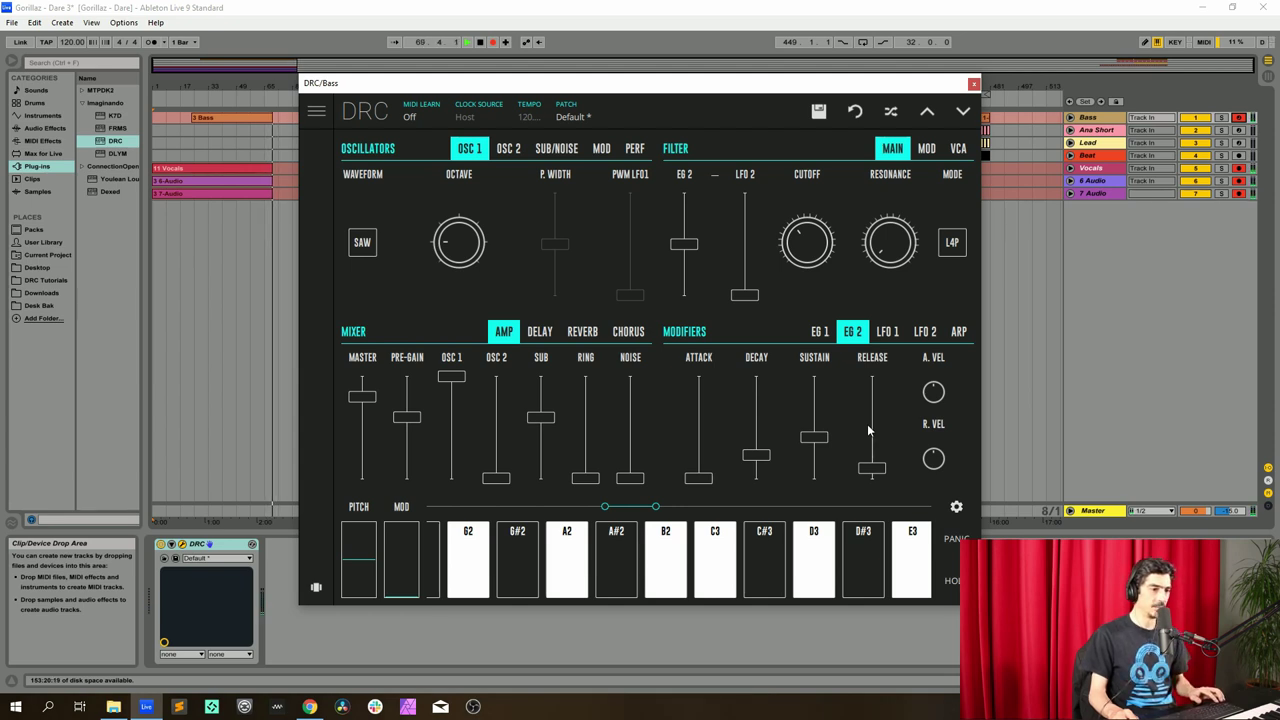
pyautogui.click(820, 332)
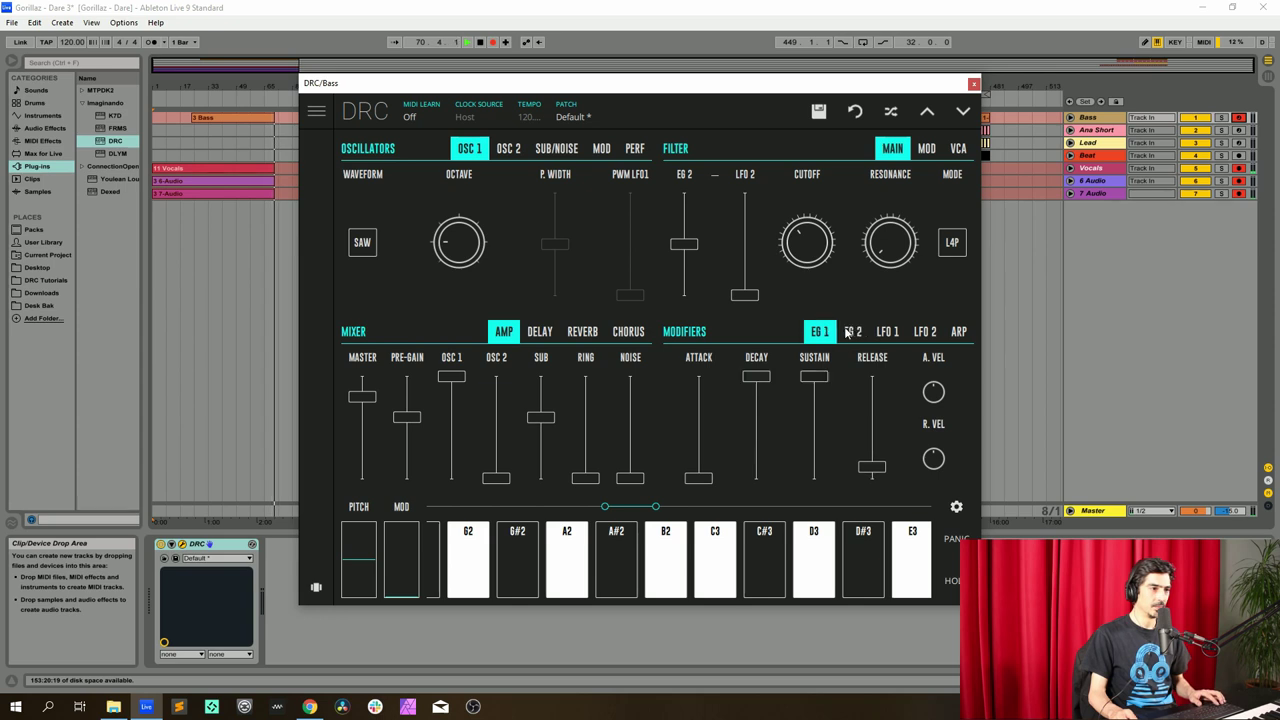
pyautogui.click(853, 333)
pyautogui.moveTo(815, 437); pyautogui.dragTo(844, 432)
pyautogui.moveTo(760, 460); pyautogui.dragTo(779, 457)
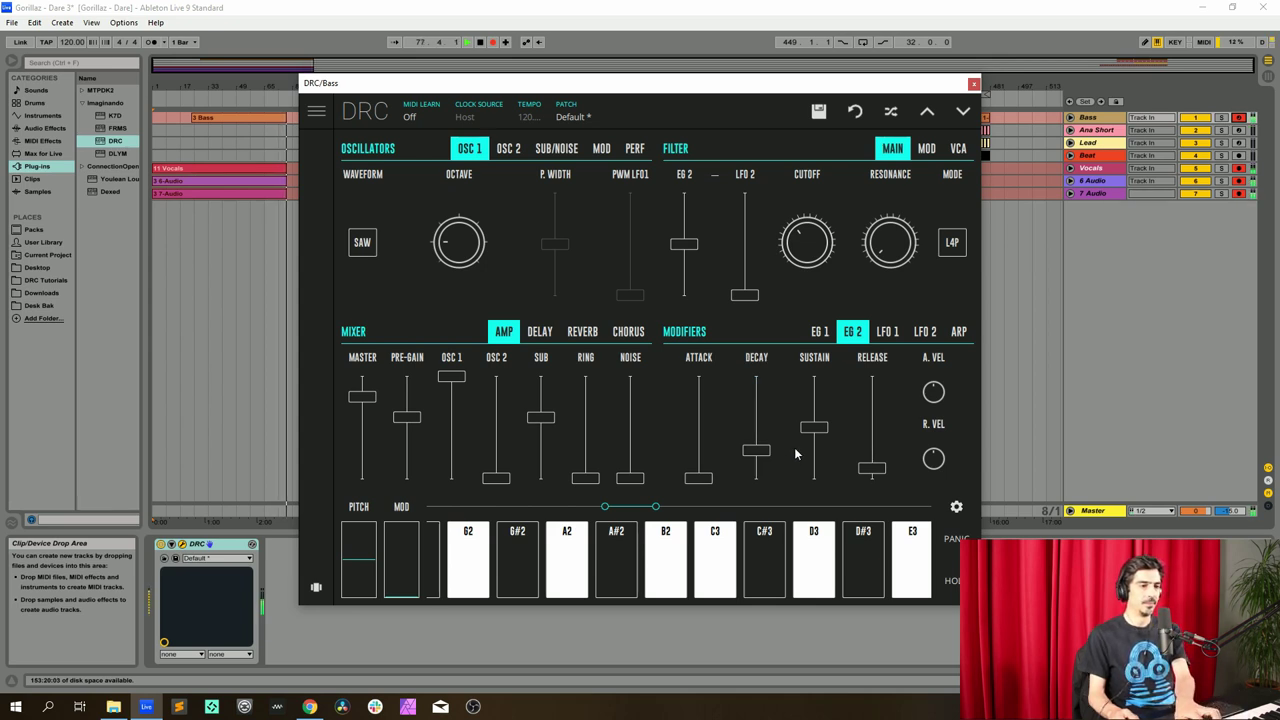
pyautogui.moveTo(884, 470); pyautogui.dragTo(890, 471)
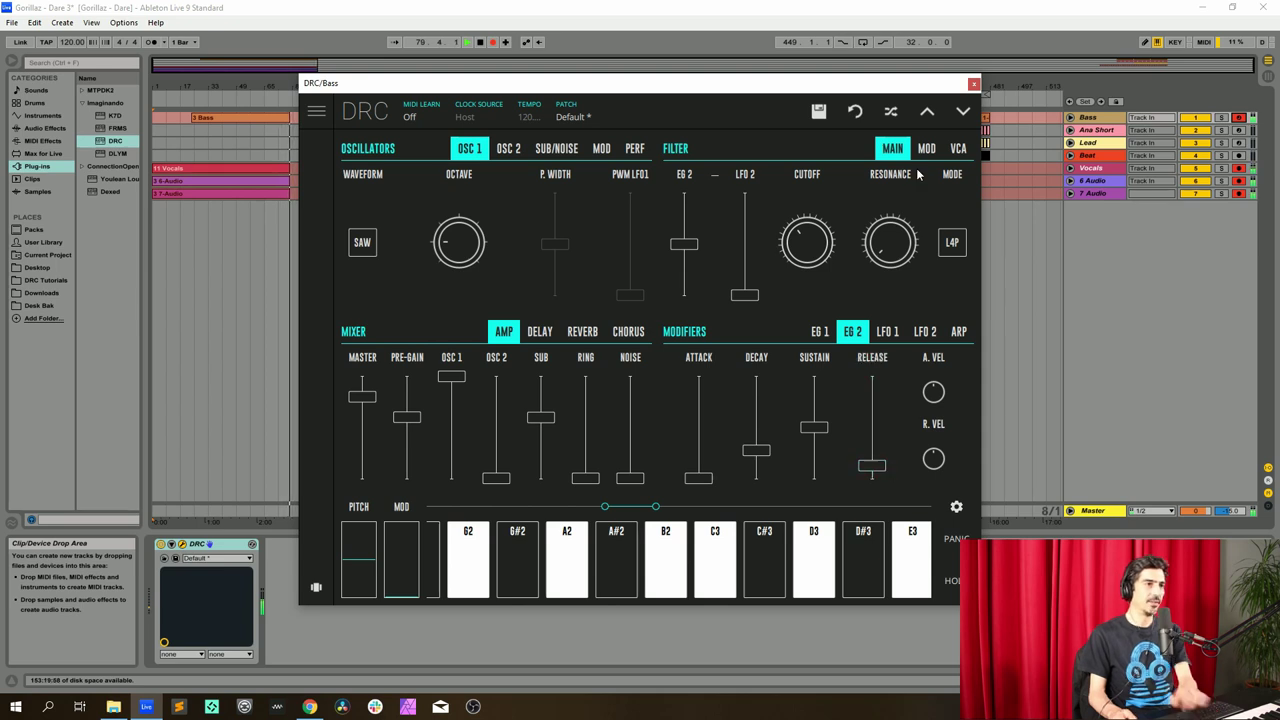
# - Close the Bass synth, disarm Bass, and bring up the Ana Short track's DRC editor
pyautogui.click(975, 80)
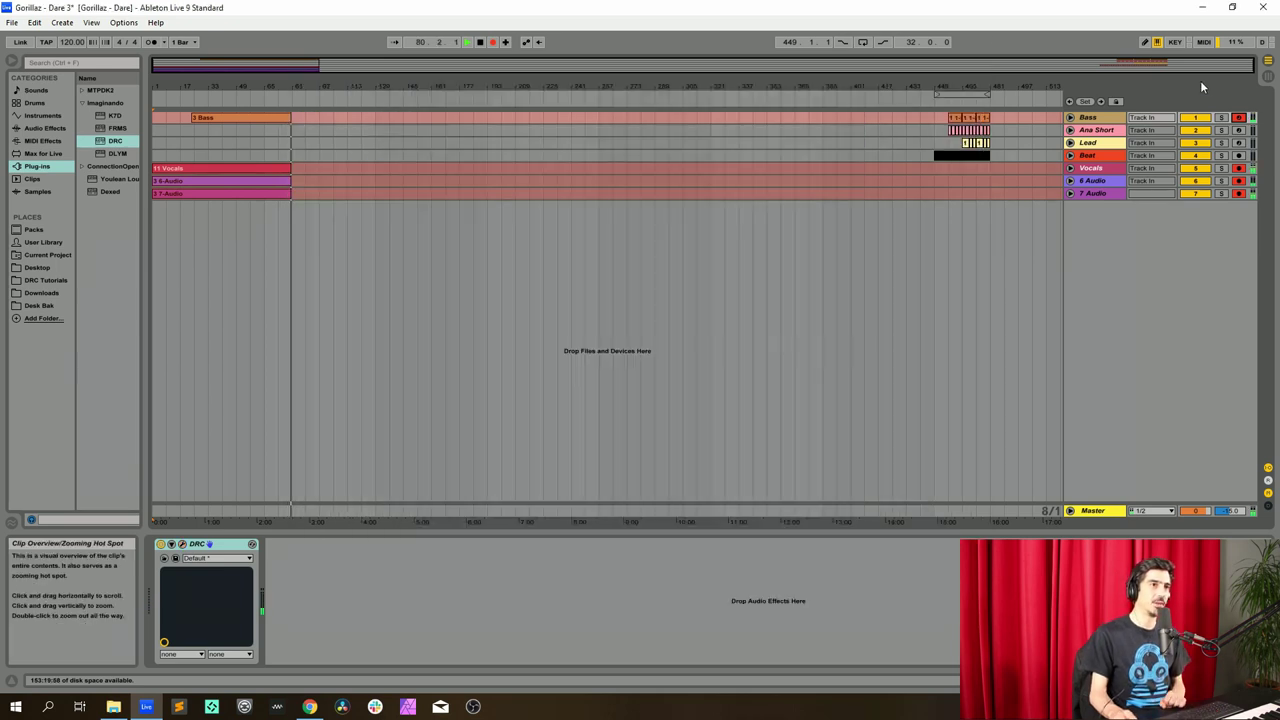
pyautogui.click(1241, 120)
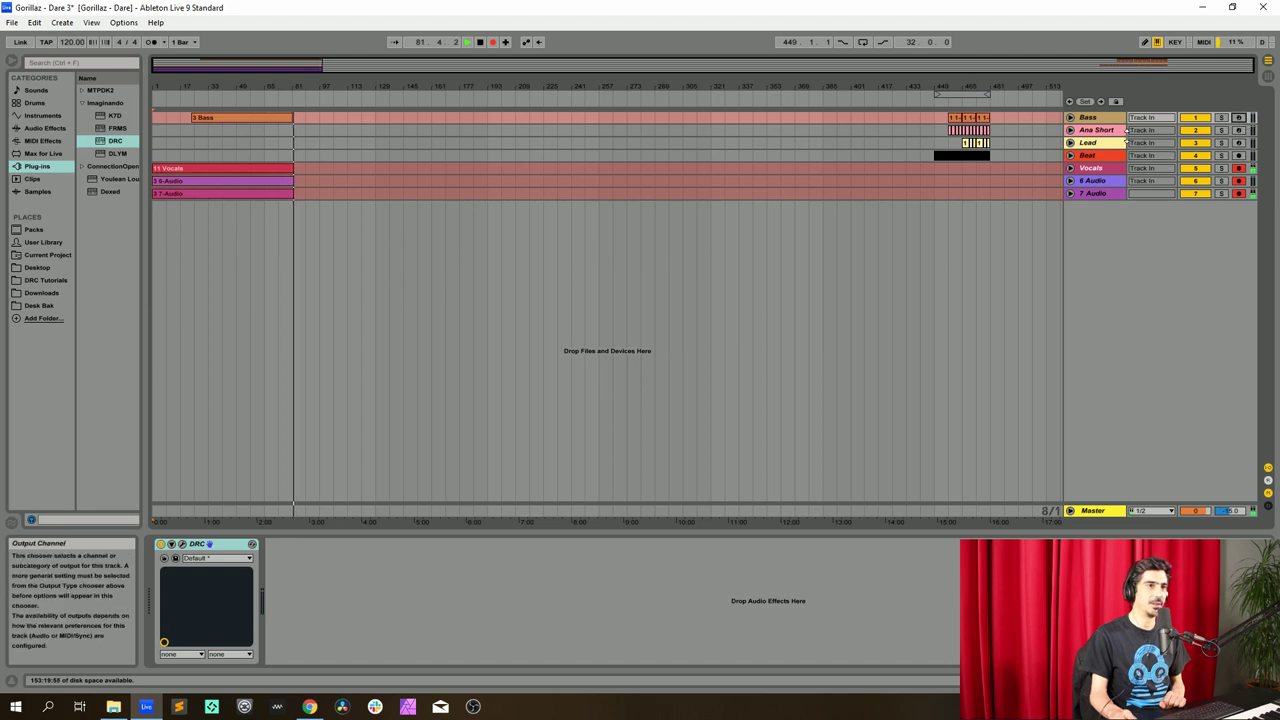
pyautogui.click(1150, 133)
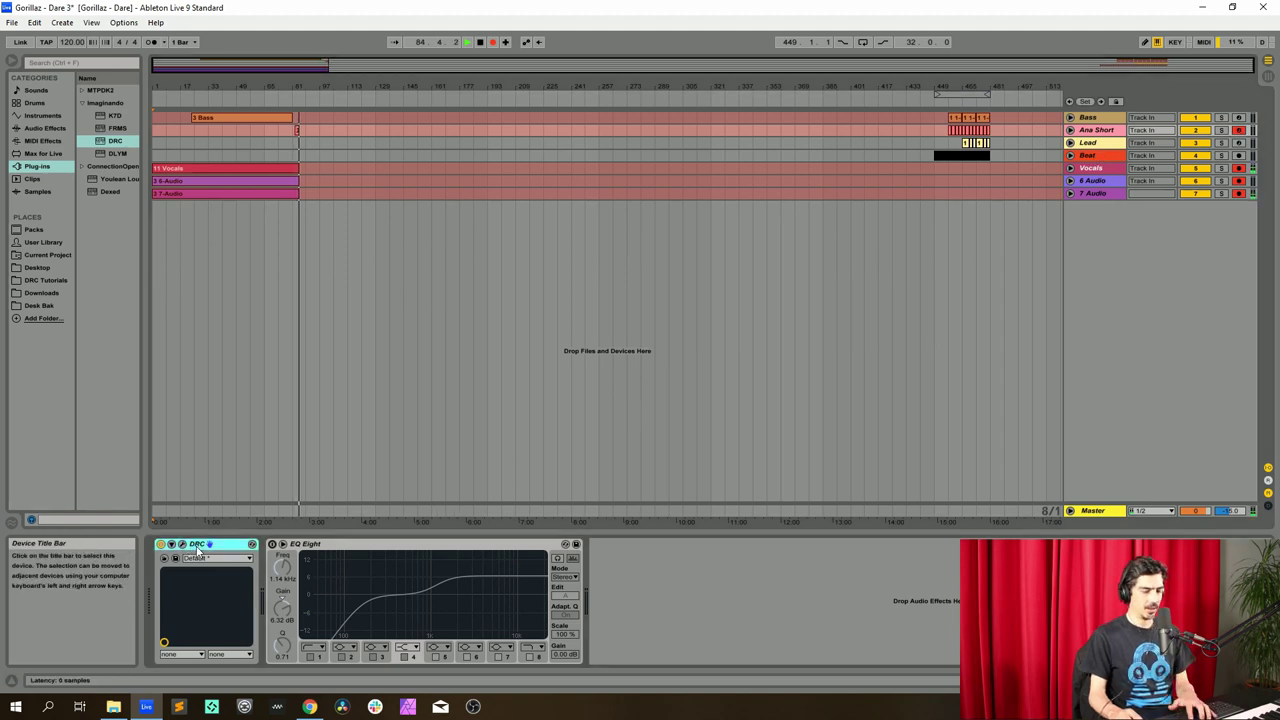
pyautogui.press('Delete')
pyautogui.hotkey('ctrl', 'z')
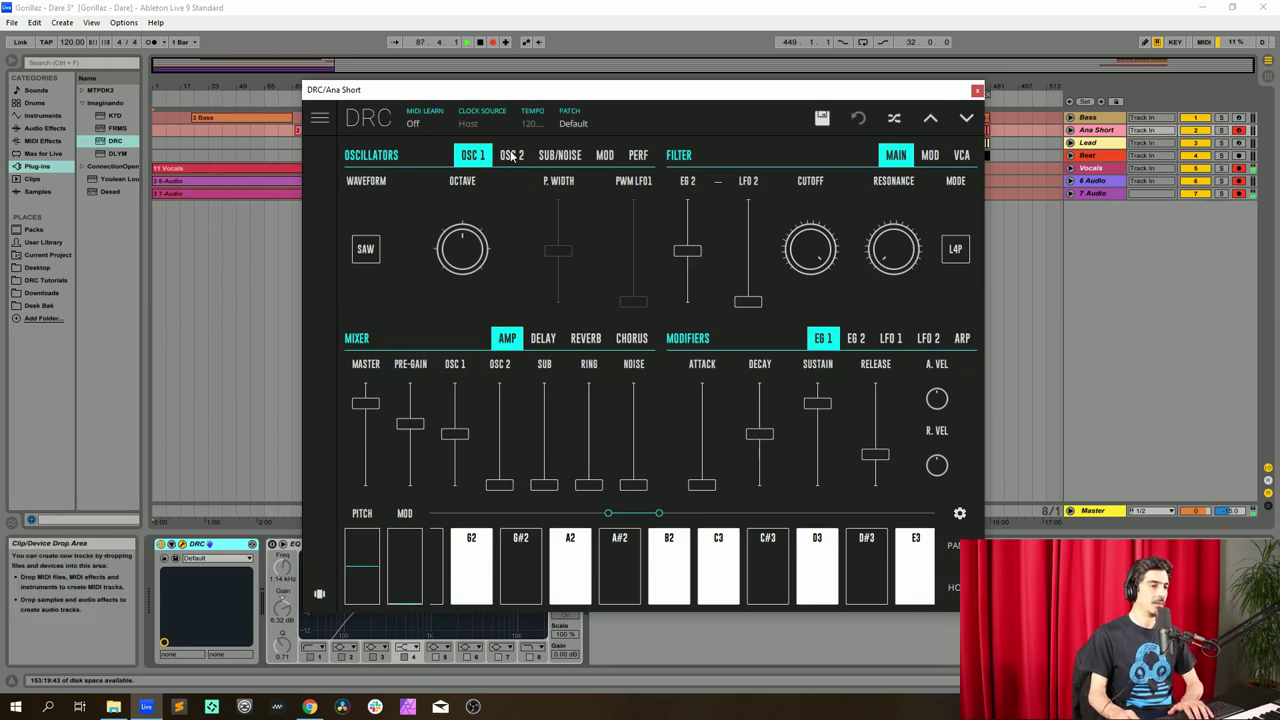
# - Turn on oscillator sync and raise the Ana Short patch's master level to maximum
pyautogui.click(511, 156)
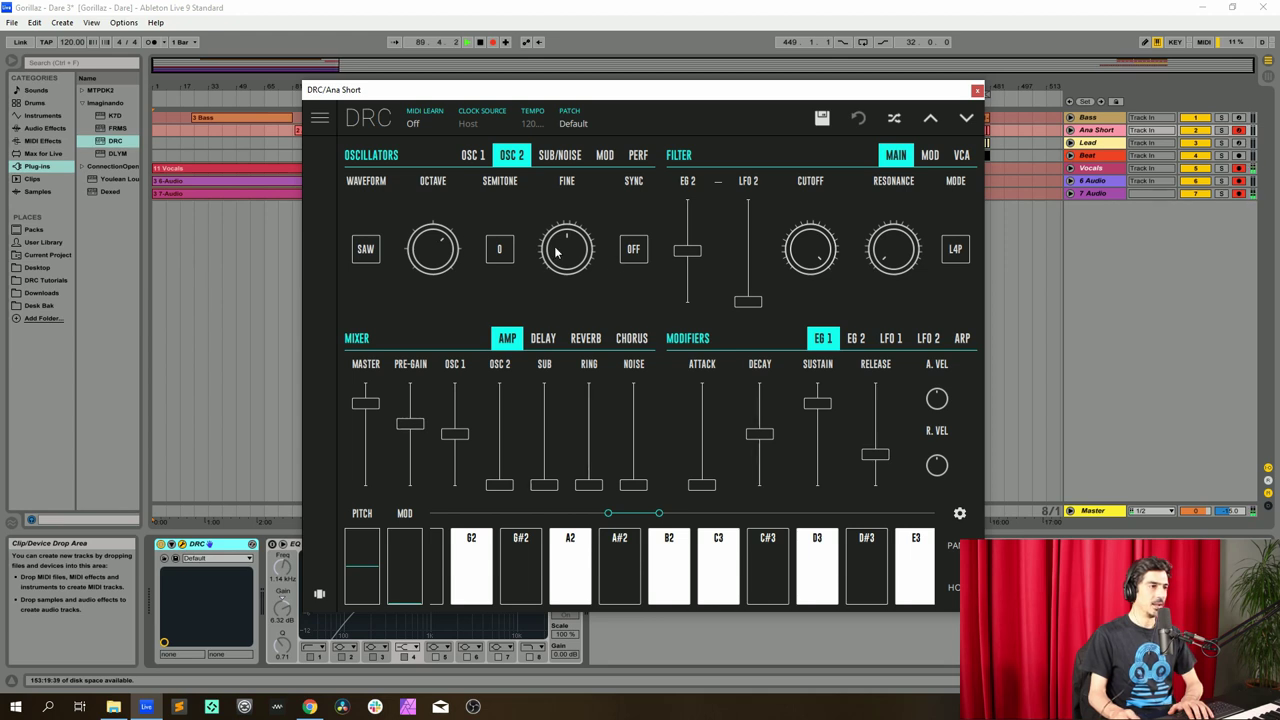
pyautogui.click(636, 252)
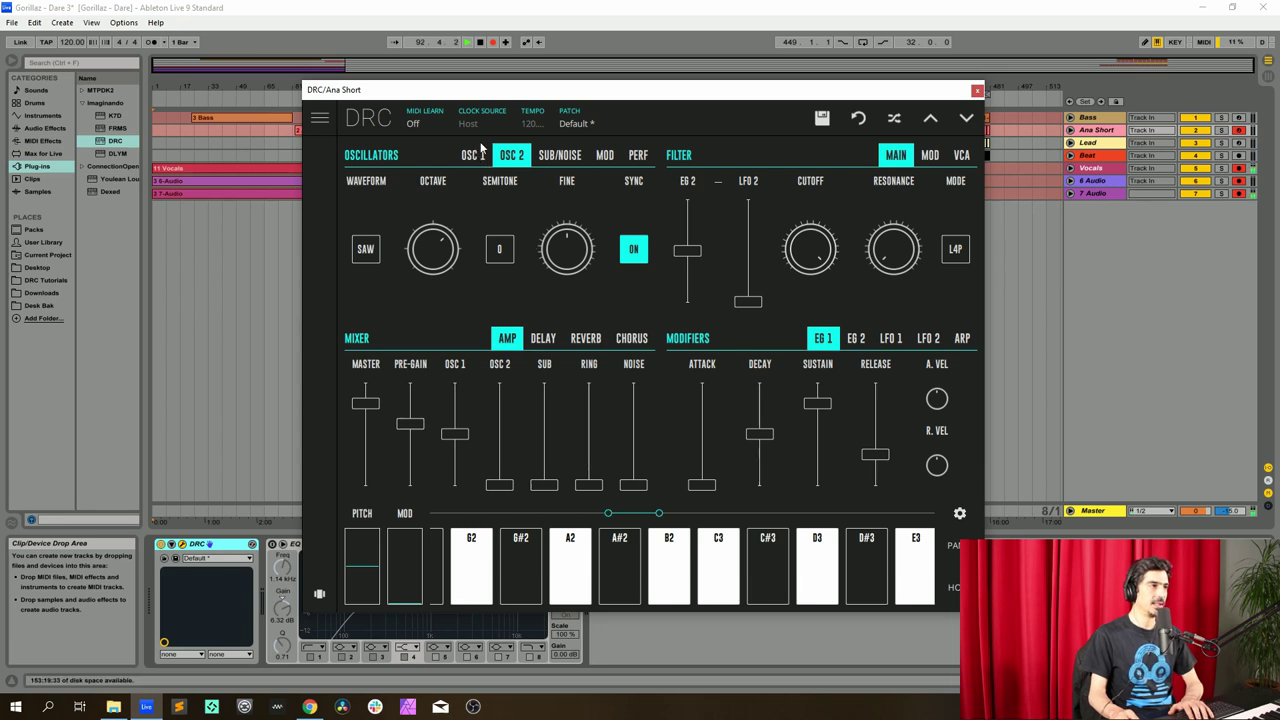
pyautogui.click(474, 157)
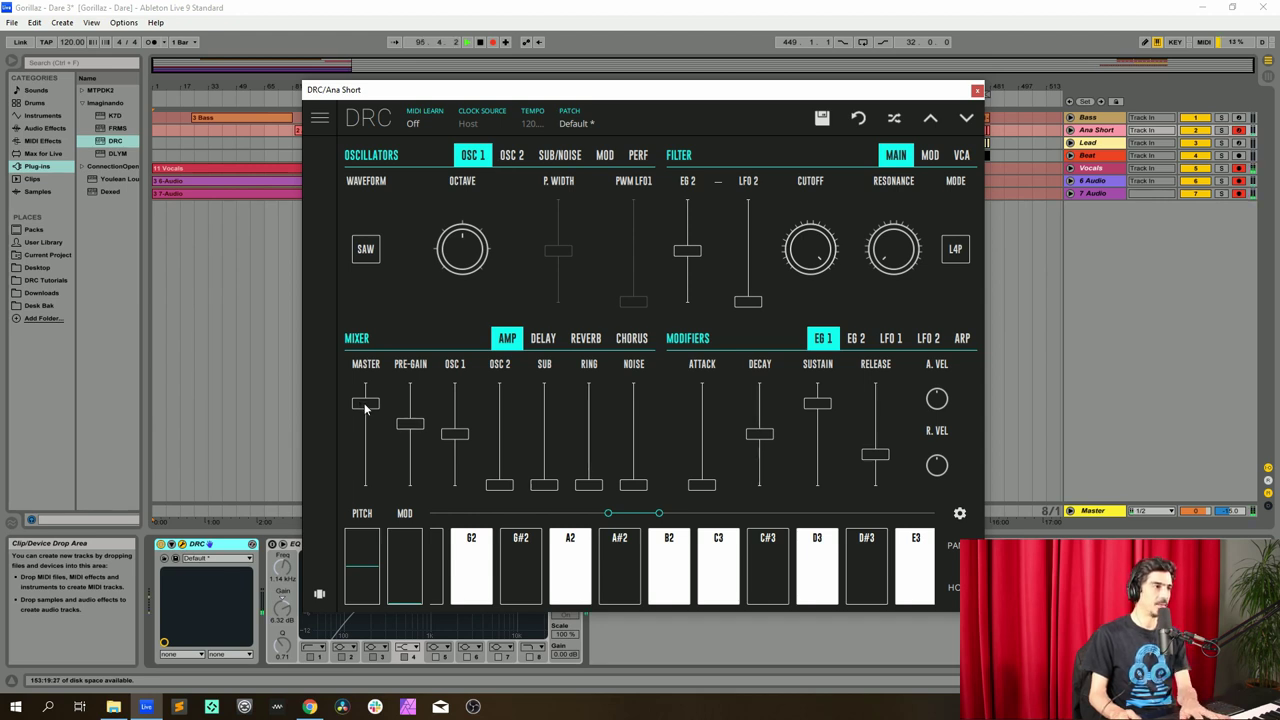
pyautogui.moveTo(366, 405); pyautogui.dragTo(379, 311)
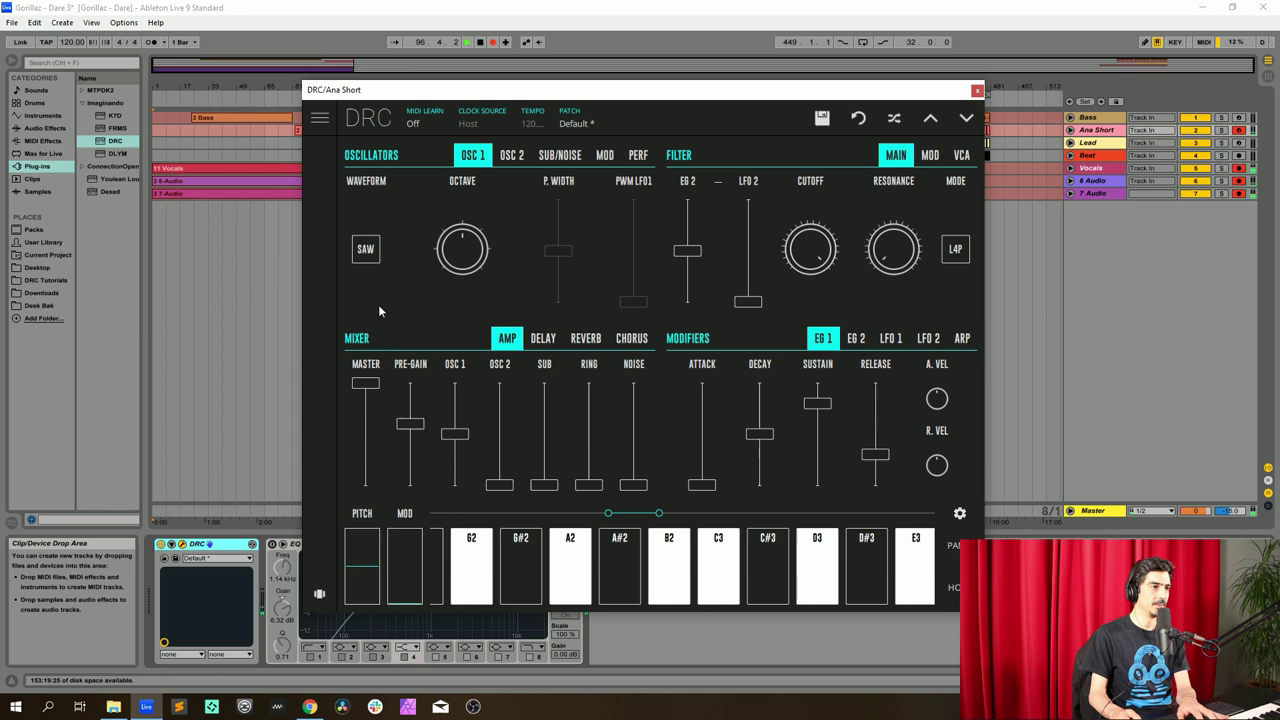
# - Raise the mixer pre-gain to 0.849 and oscillator 2's level to about 0.494
pyautogui.click(1097, 511)
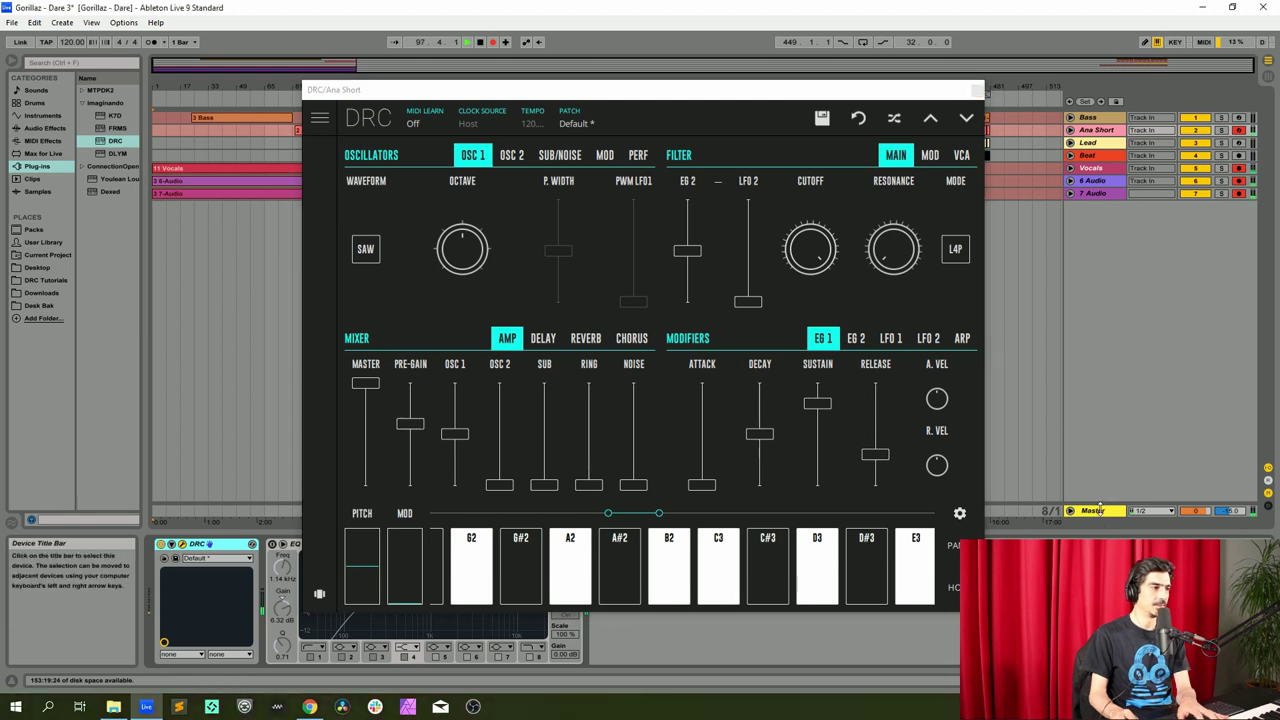
pyautogui.click(1091, 168)
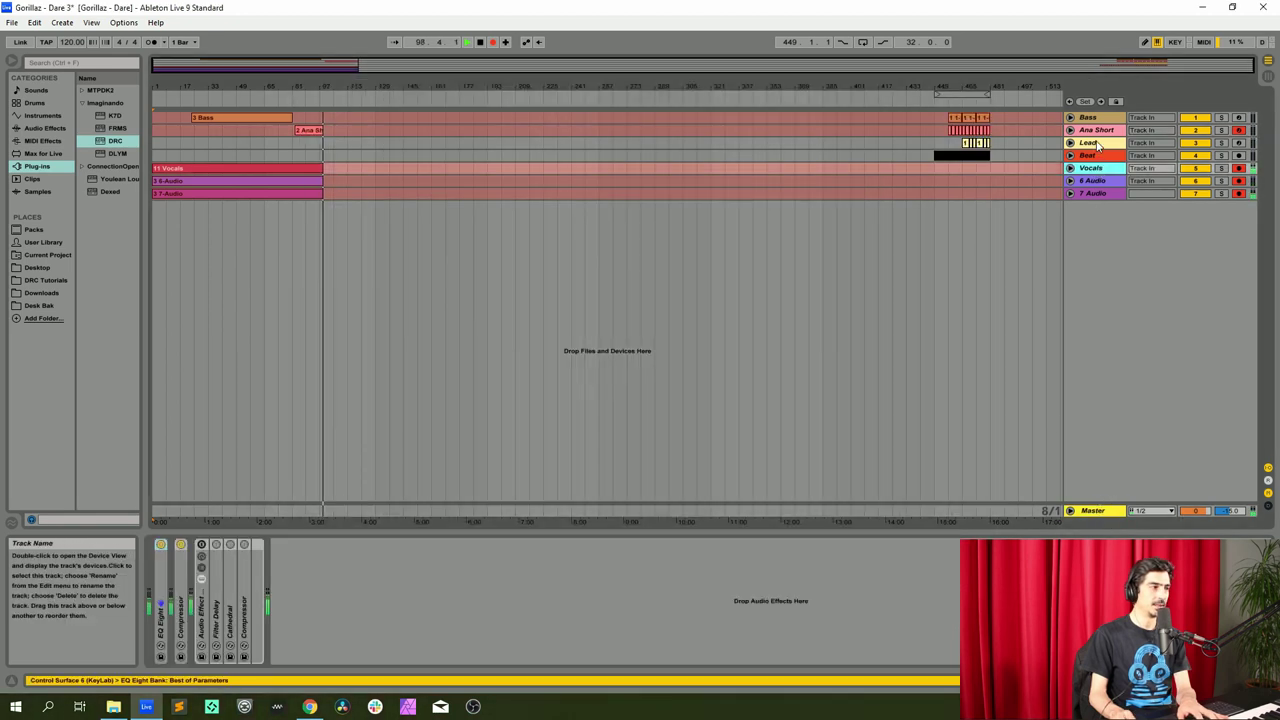
pyautogui.click(1097, 131)
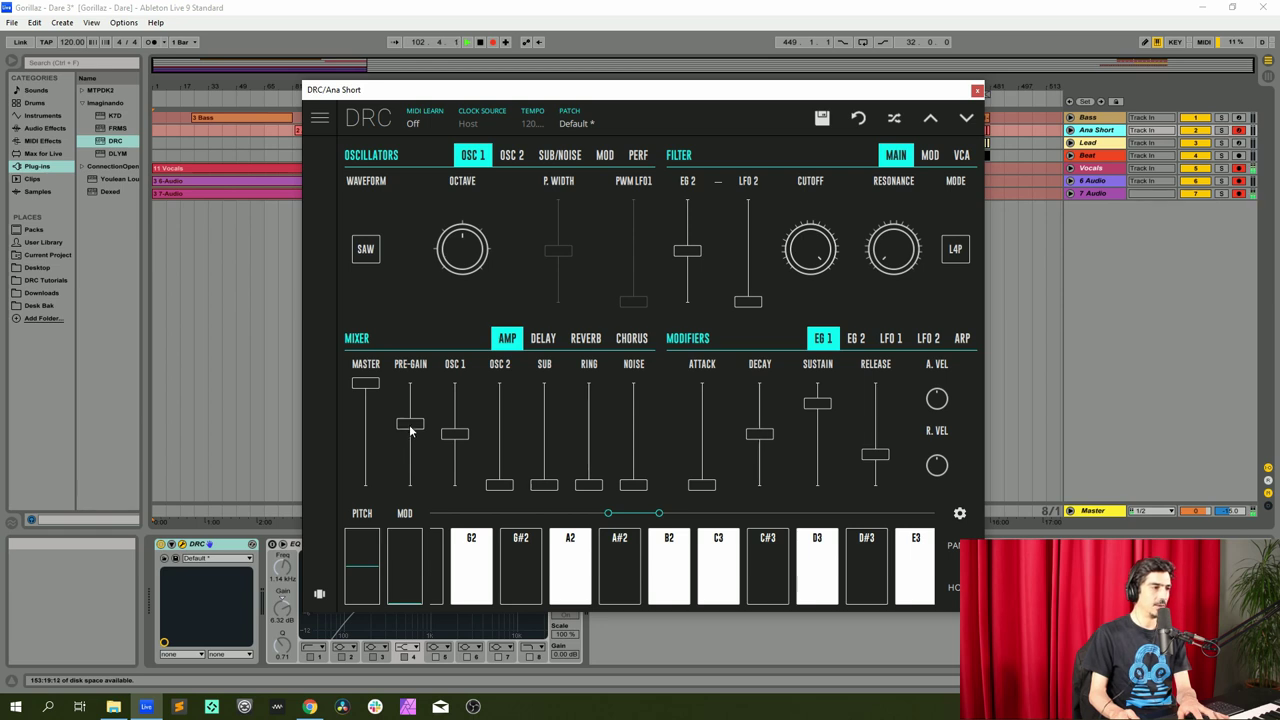
pyautogui.moveTo(409, 424); pyautogui.dragTo(445, 421)
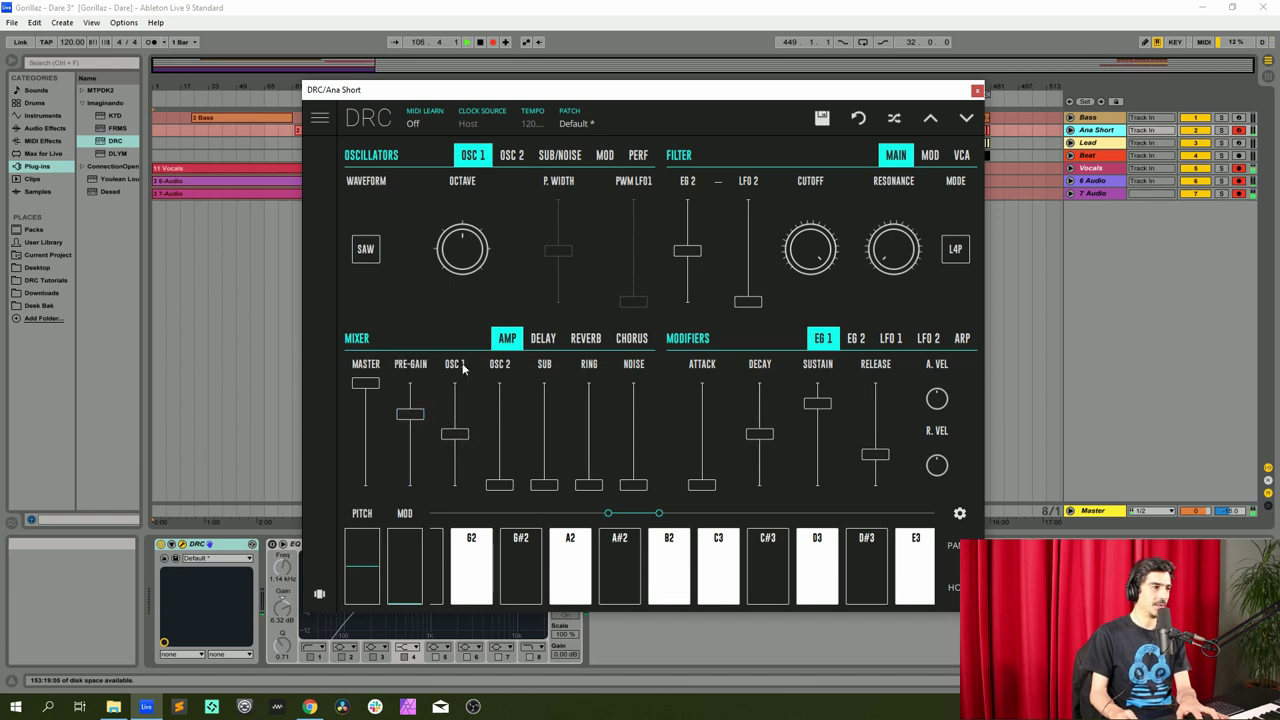
pyautogui.moveTo(496, 440); pyautogui.dragTo(510, 440)
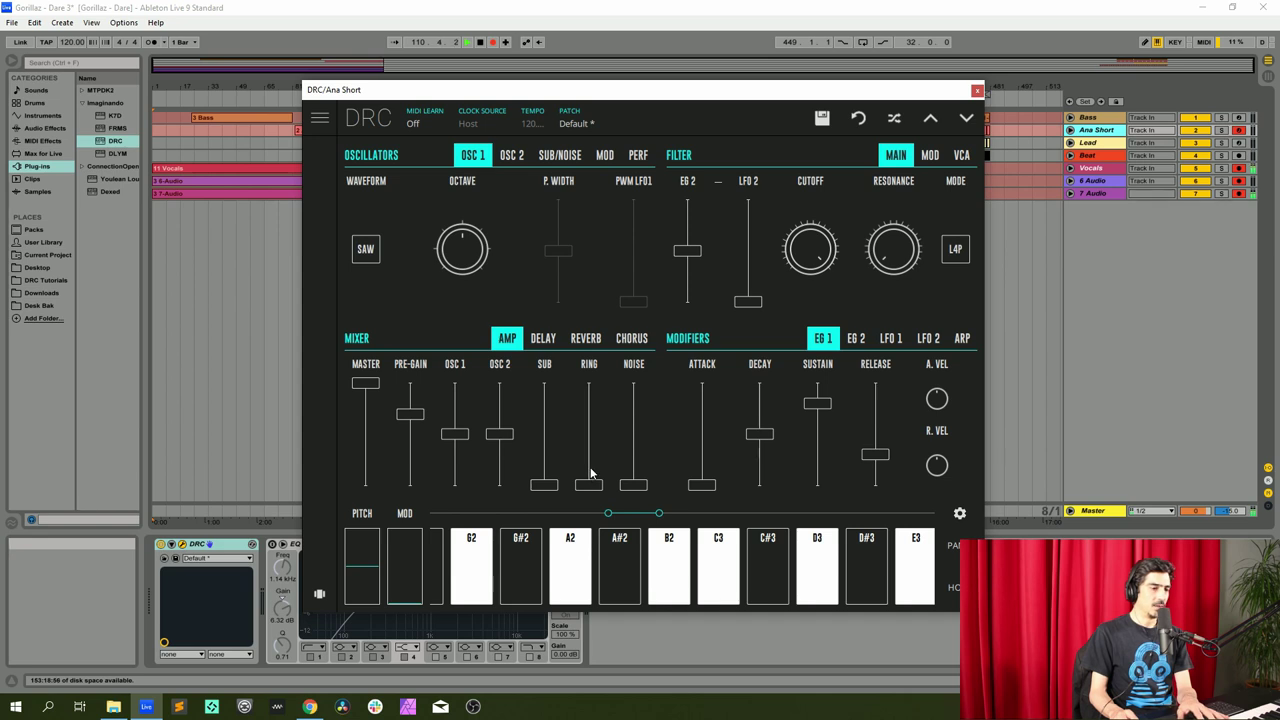
# - Mix in ring modulation at about 0.145 and raise filter resonance to about 0.196
pyautogui.moveTo(590, 474); pyautogui.dragTo(585, 477)
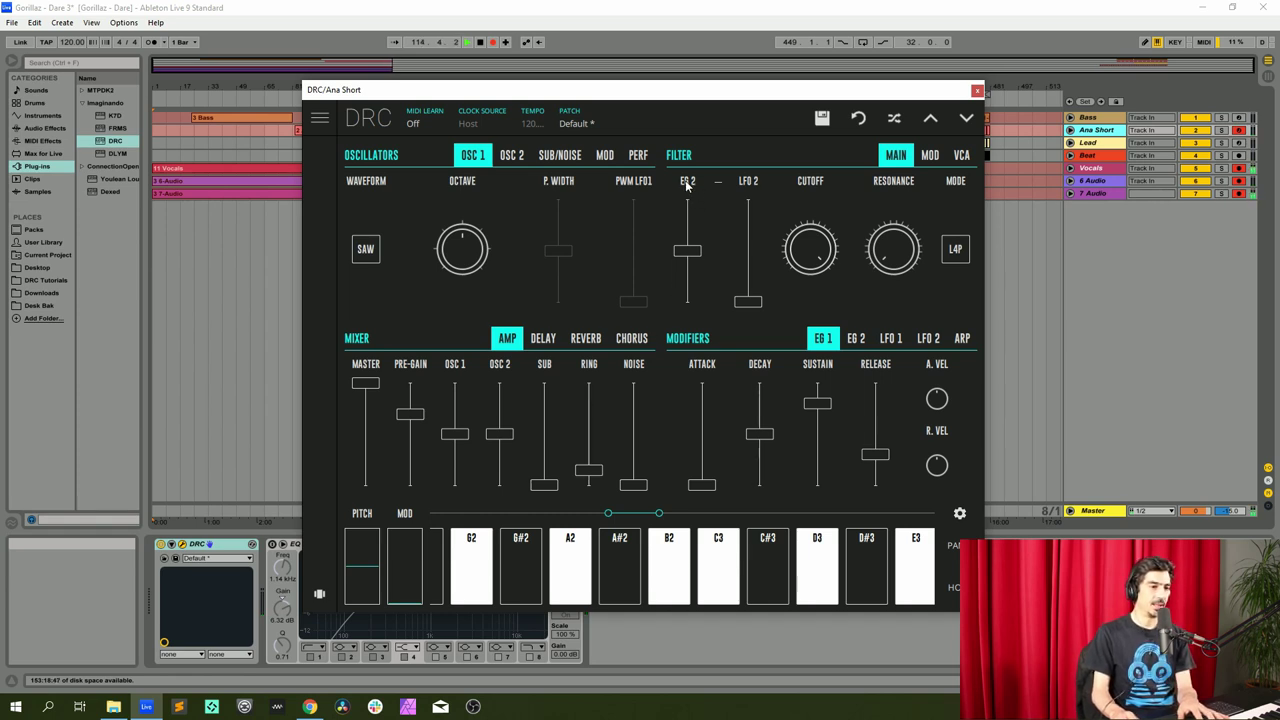
pyautogui.moveTo(685, 181)
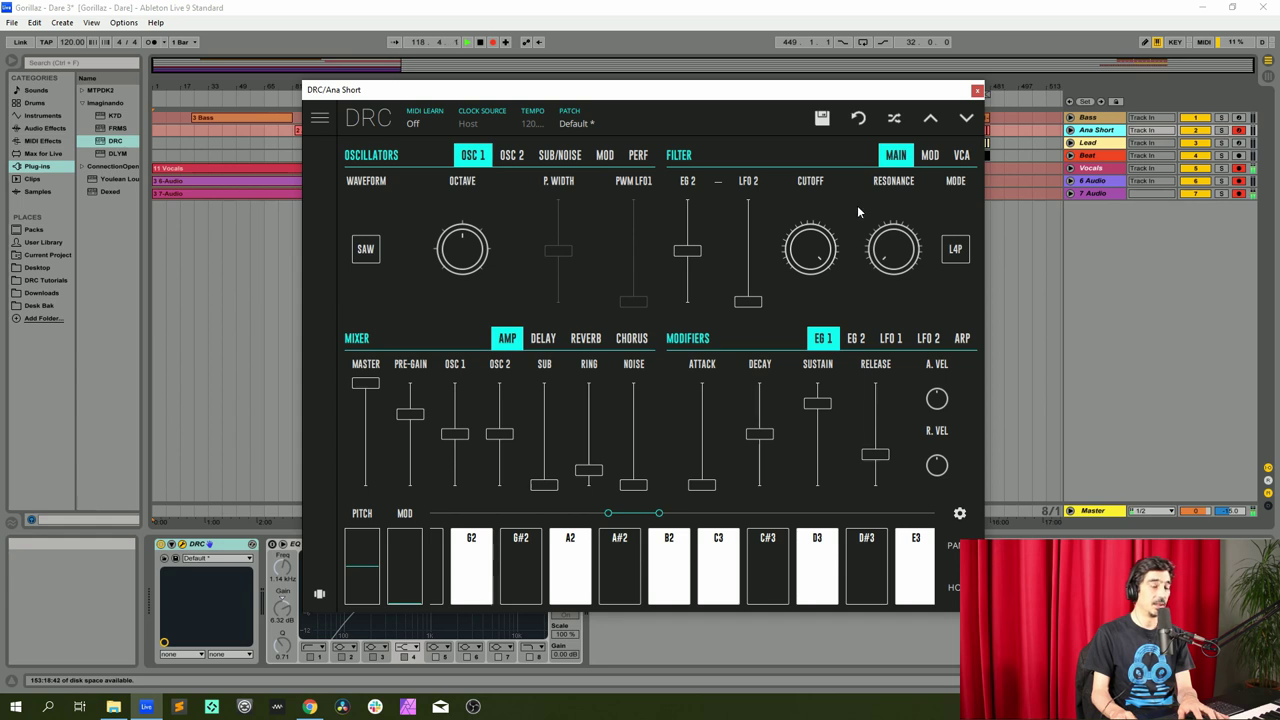
pyautogui.click(894, 250)
pyautogui.moveTo(894, 250); pyautogui.dragTo(968, 187)
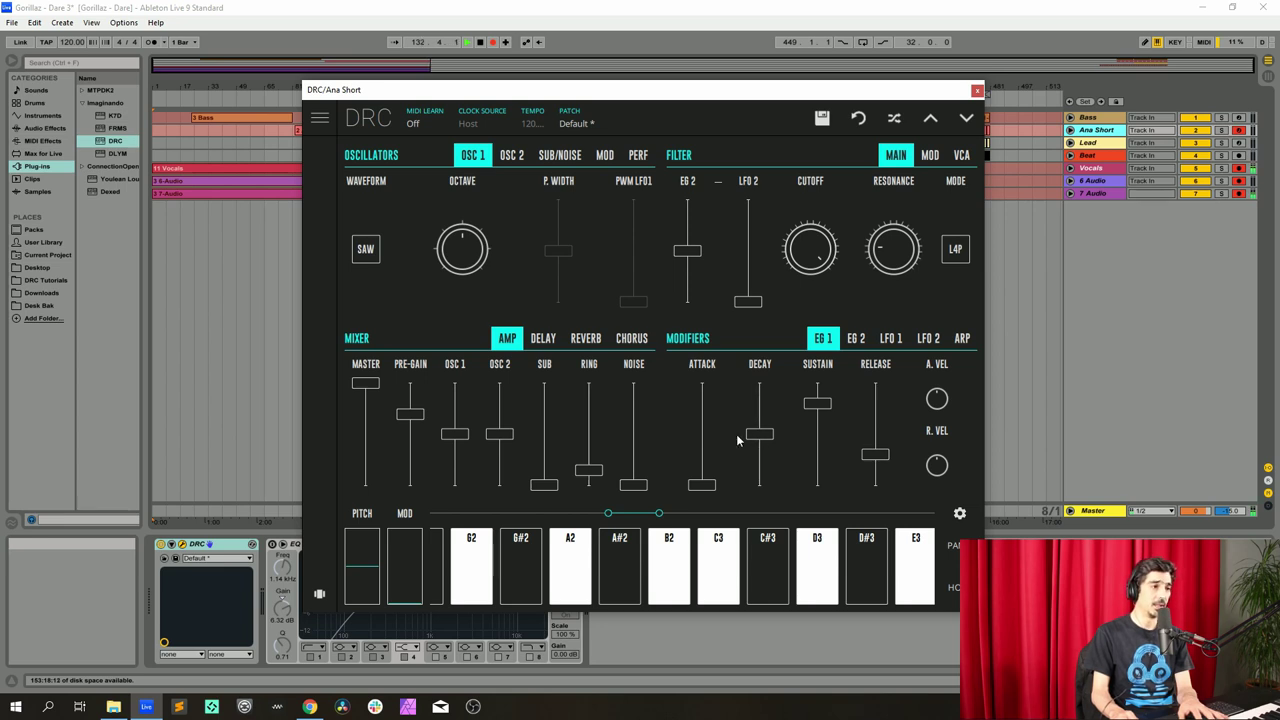
# - Shorten envelope 1's decay and release and envelope 2's decay on the Ana Short patch
pyautogui.moveTo(761, 438); pyautogui.dragTo(816, 488)
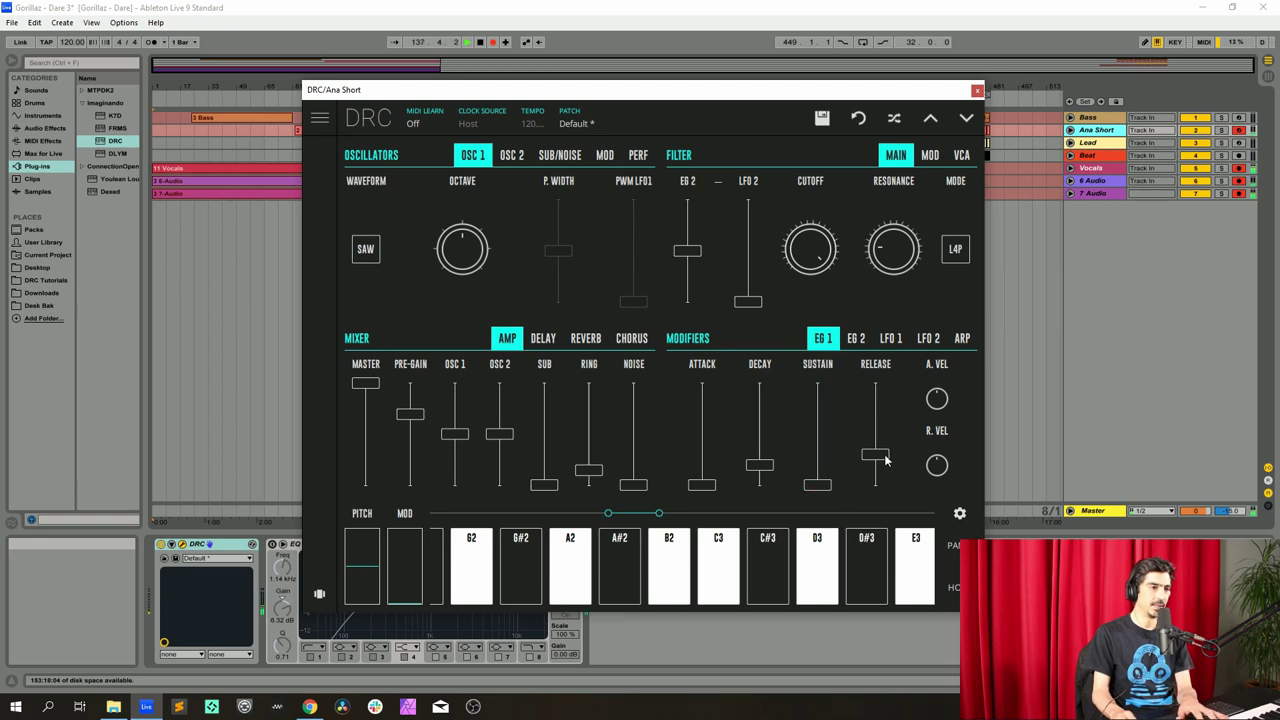
pyautogui.moveTo(885, 458)
pyautogui.moveTo(885, 459); pyautogui.dragTo(882, 467)
pyautogui.click(858, 342)
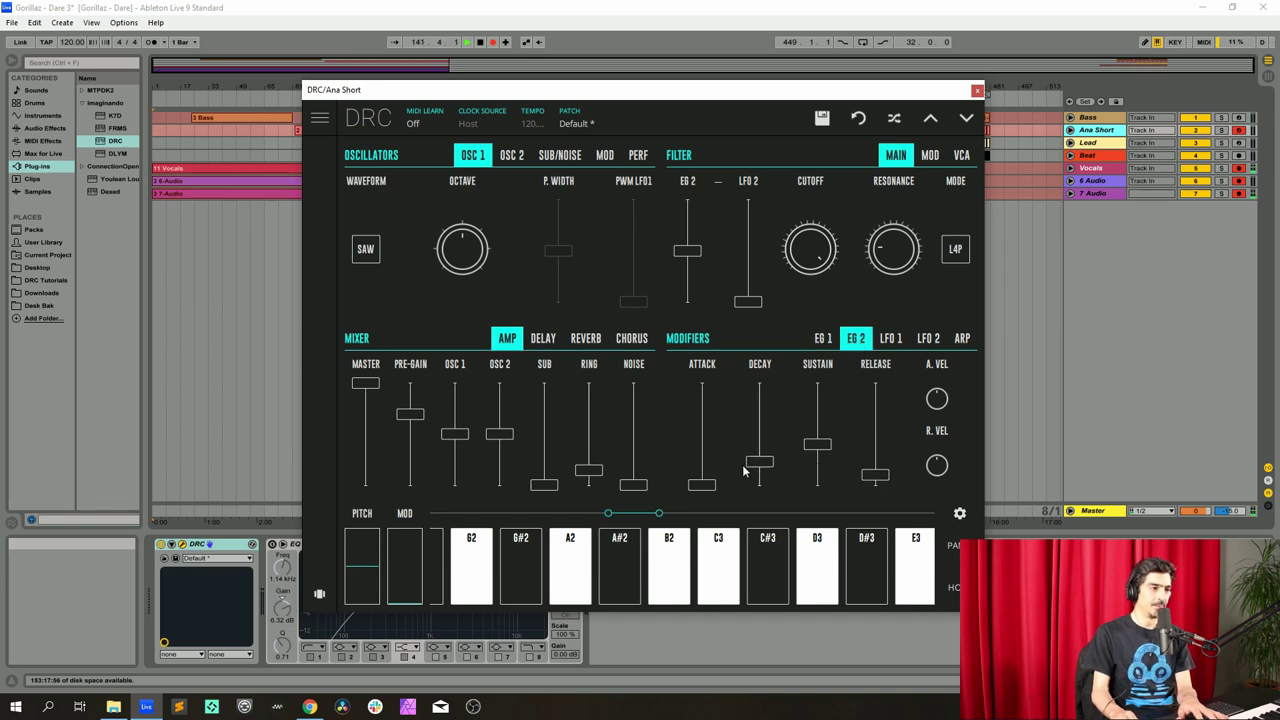
pyautogui.moveTo(763, 468); pyautogui.dragTo(832, 453)
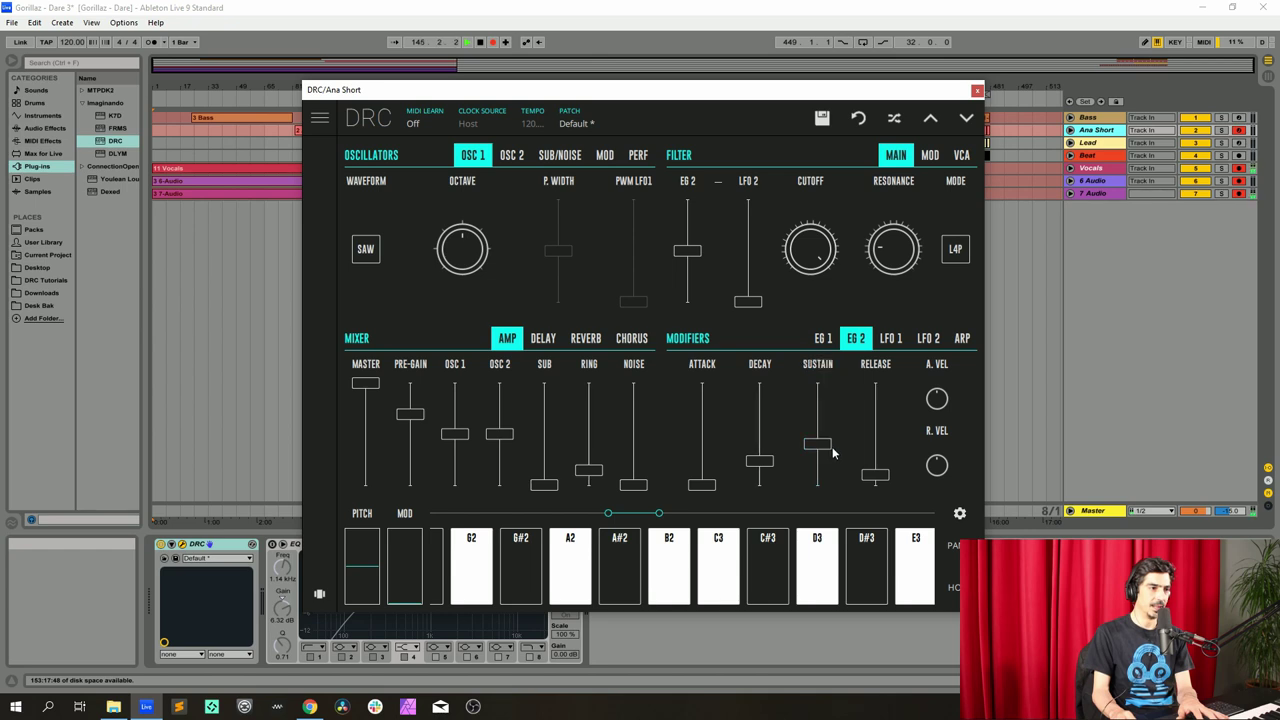
# - Close the Ana Short synth, then select and arm the Lead track
pyautogui.click(977, 91)
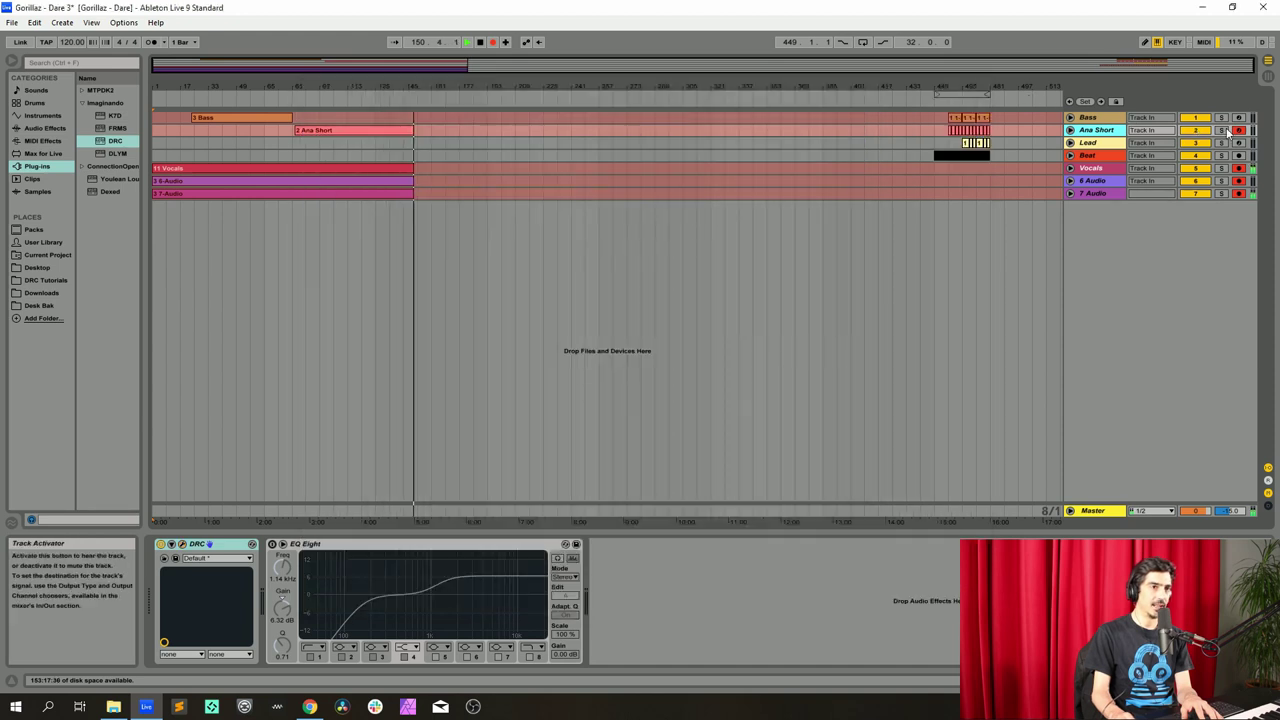
pyautogui.click(1100, 146)
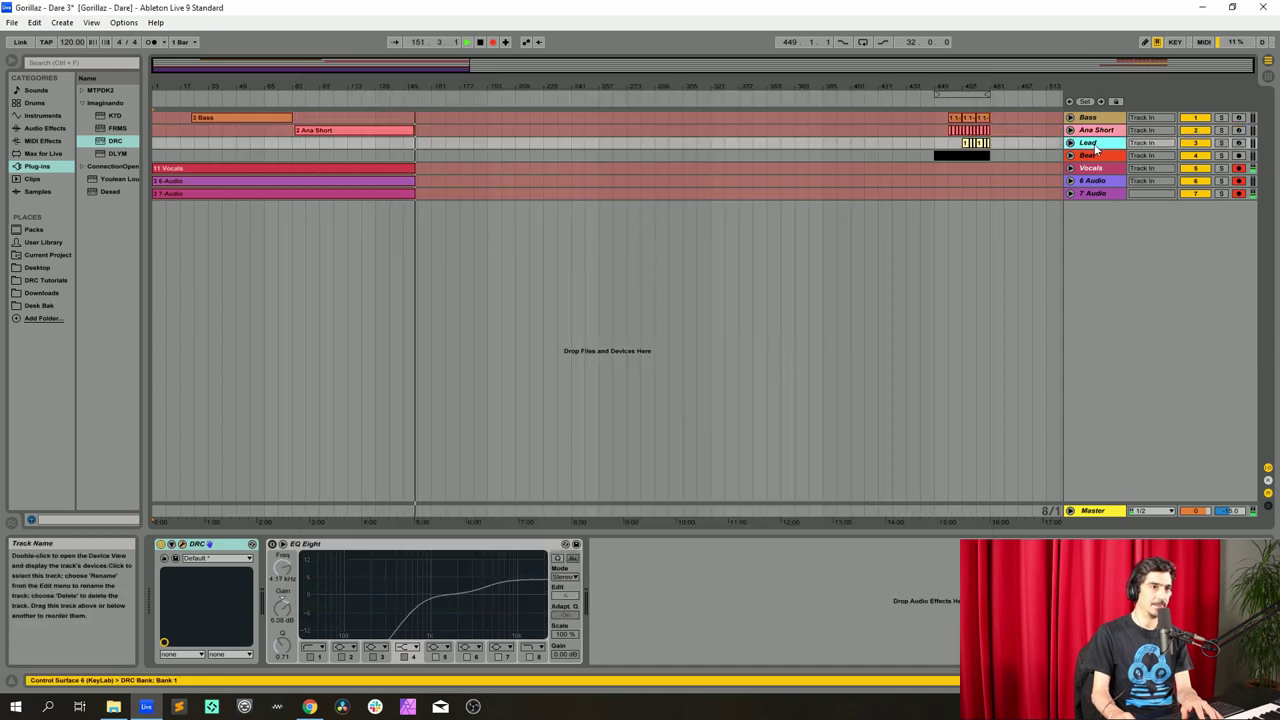
pyautogui.click(1238, 144)
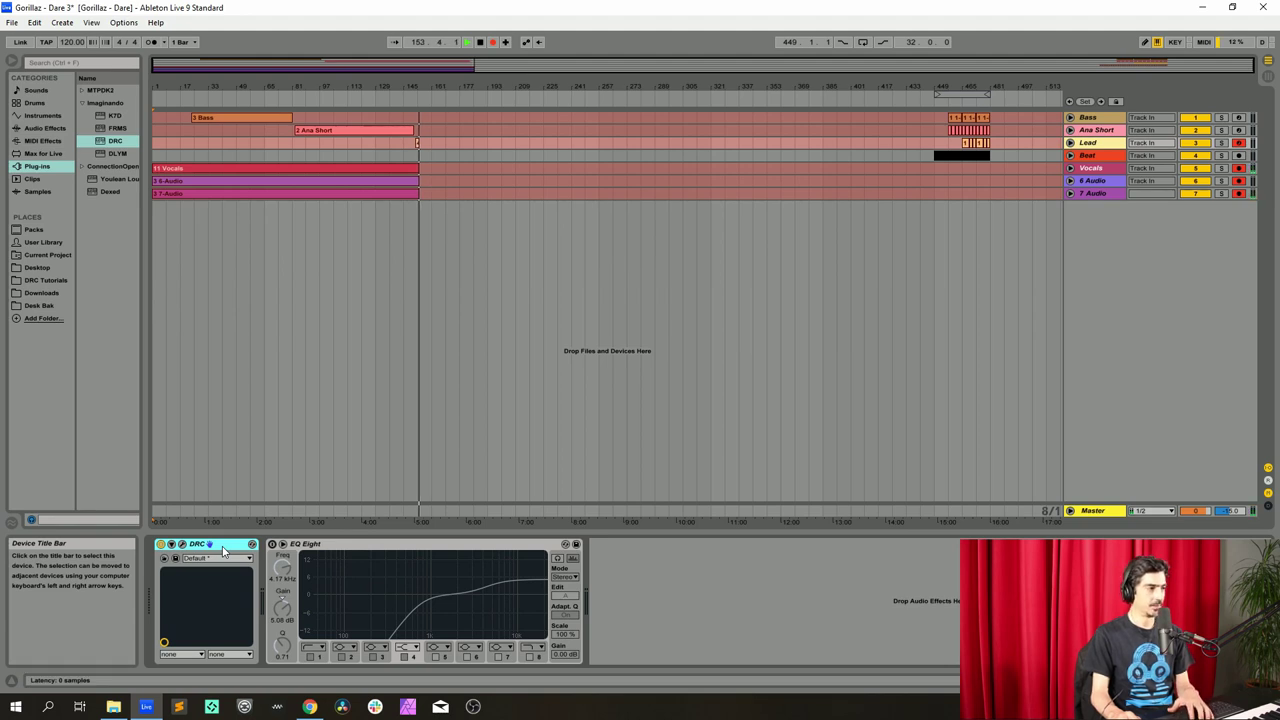
# - Replace the Lead track's DRC with a fresh DRC from Plug-ins
pyautogui.press('Delete')
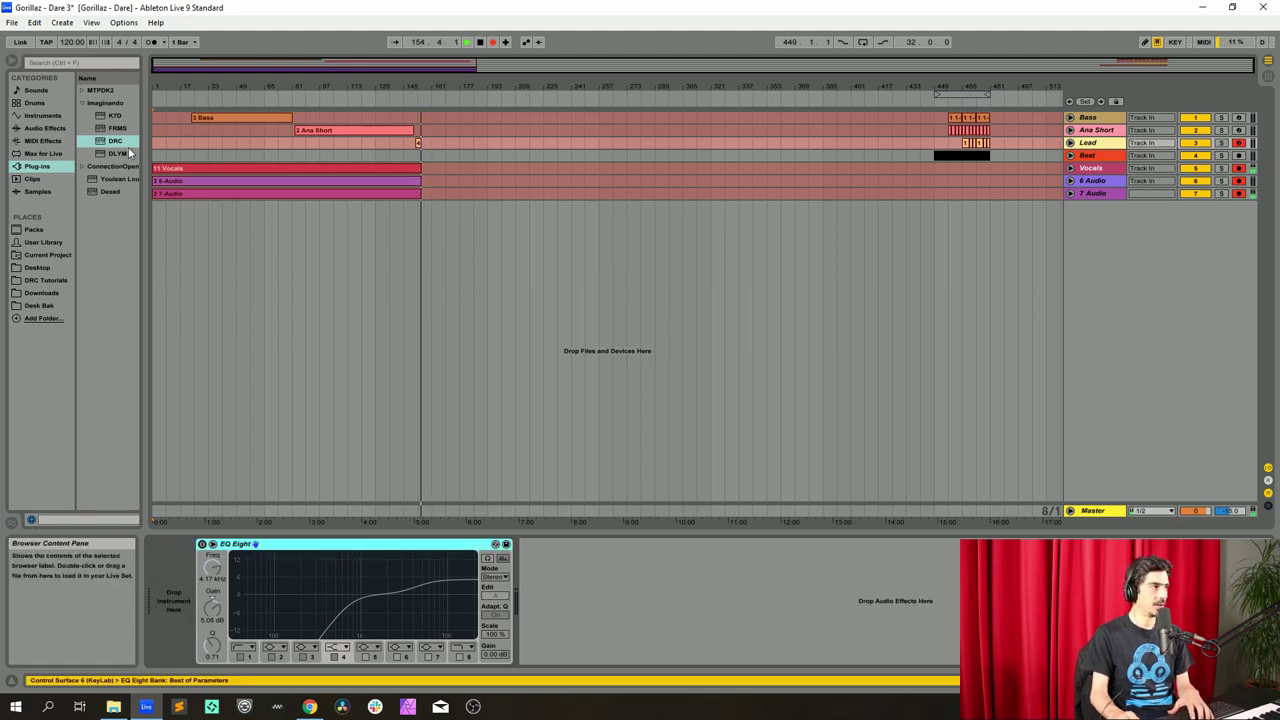
pyautogui.moveTo(115, 141); pyautogui.dragTo(177, 572)
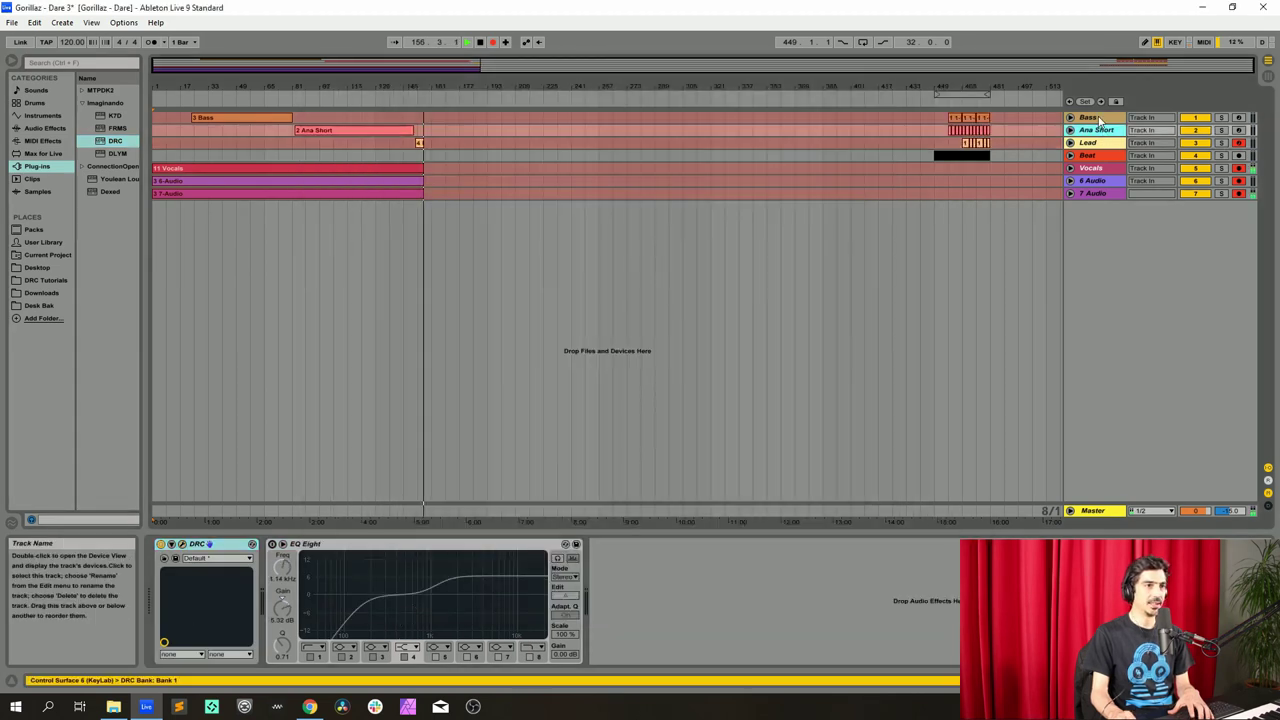
pyautogui.click(1087, 118)
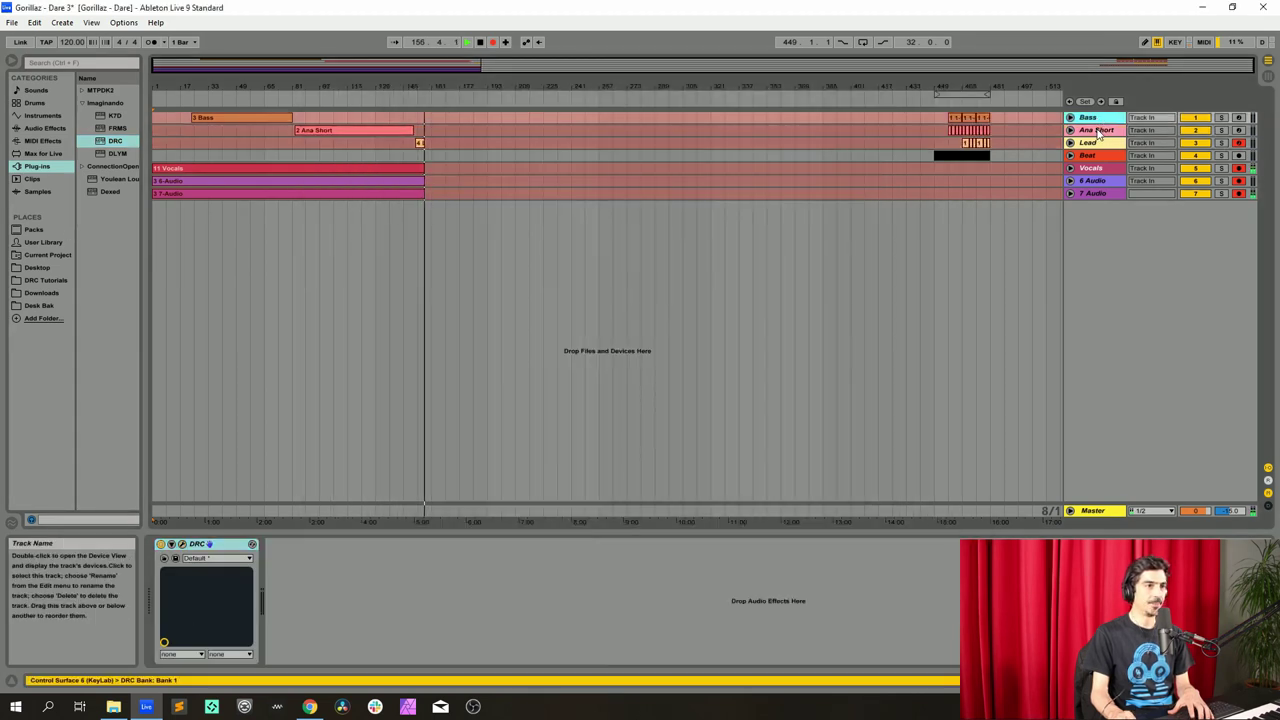
# - Arm the Ana Short track and switch on the EQ Eight device
pyautogui.click(1096, 130)
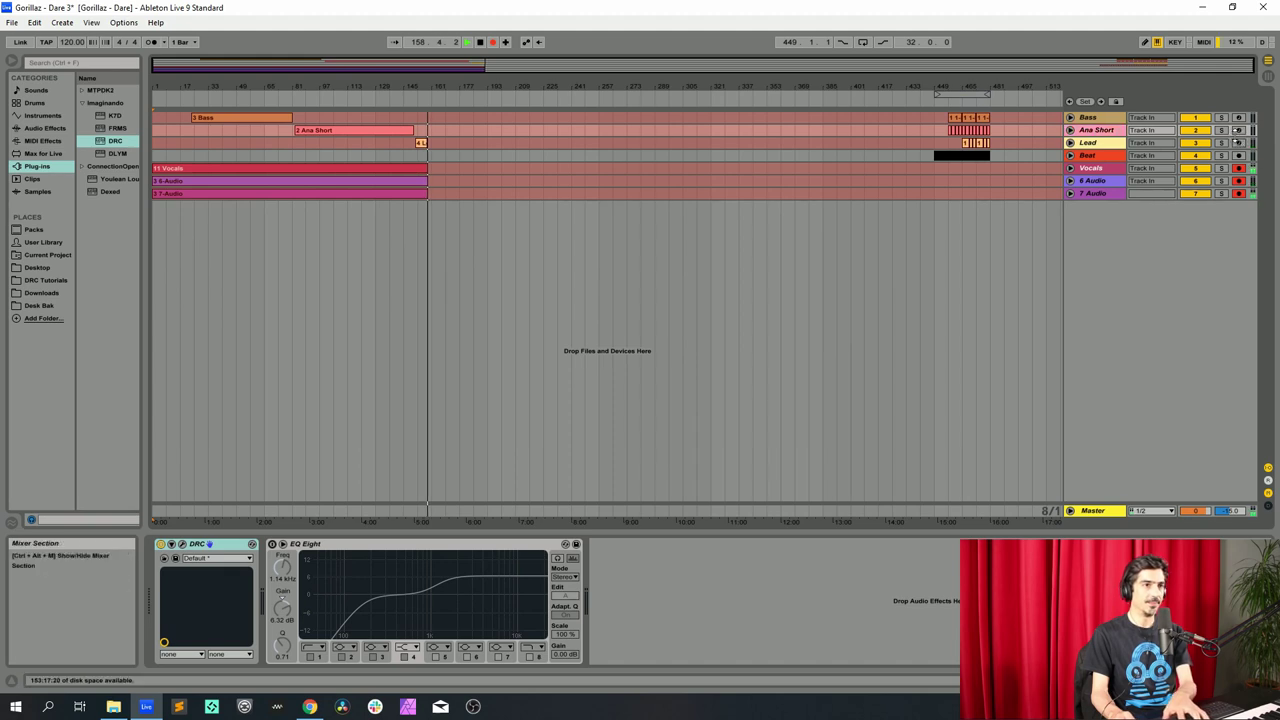
pyautogui.click(1238, 131)
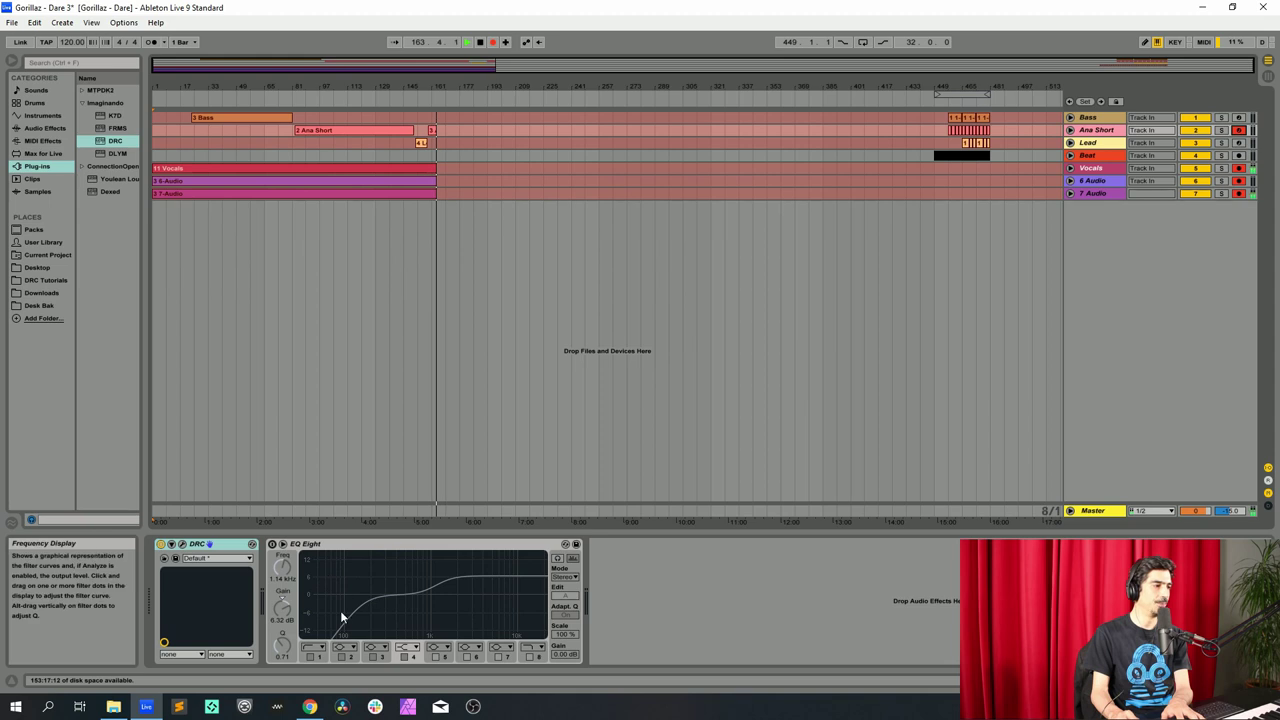
pyautogui.click(272, 543)
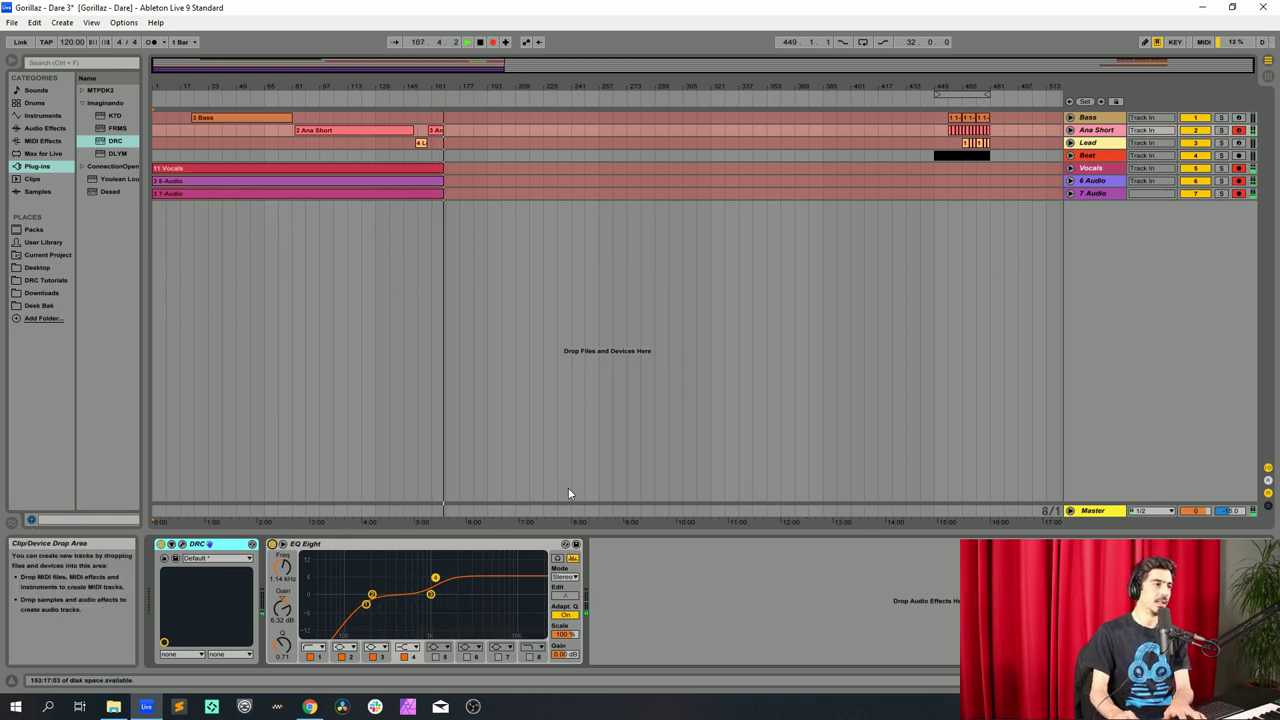
# - Open the Lead track's DRC editor and adjust oscillator 2's octave
pyautogui.click(1108, 147)
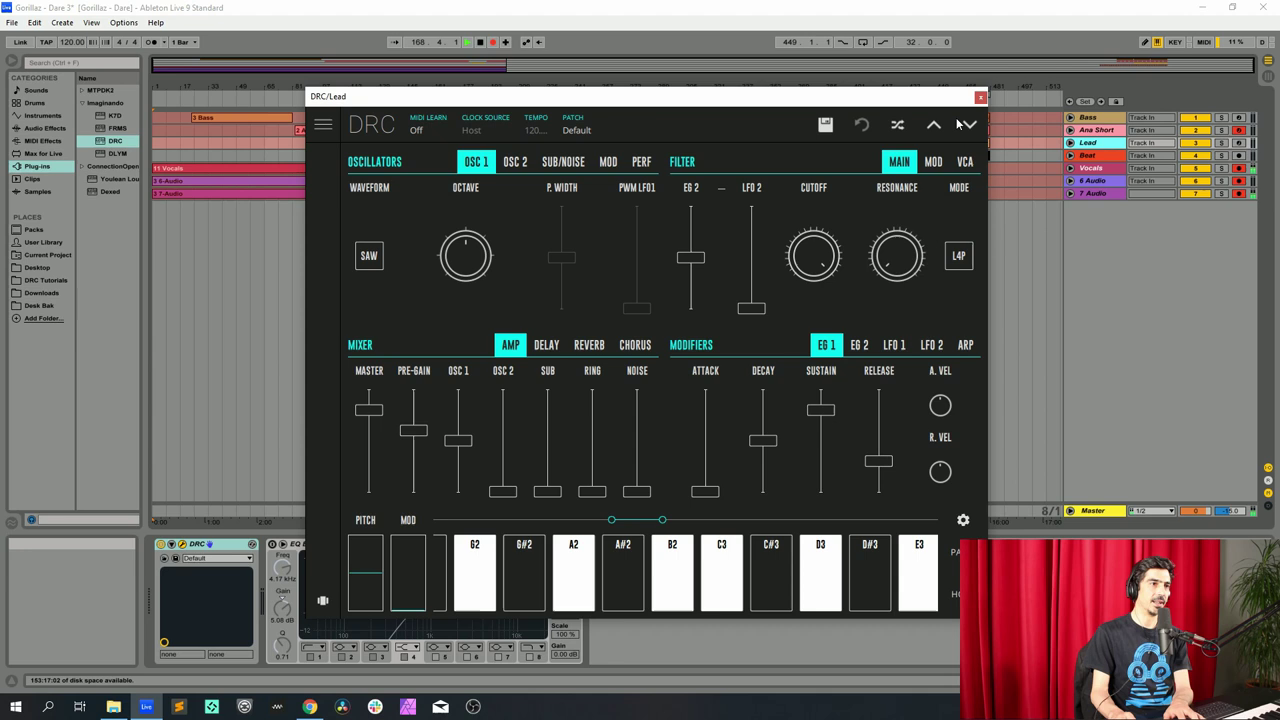
pyautogui.click(1240, 141)
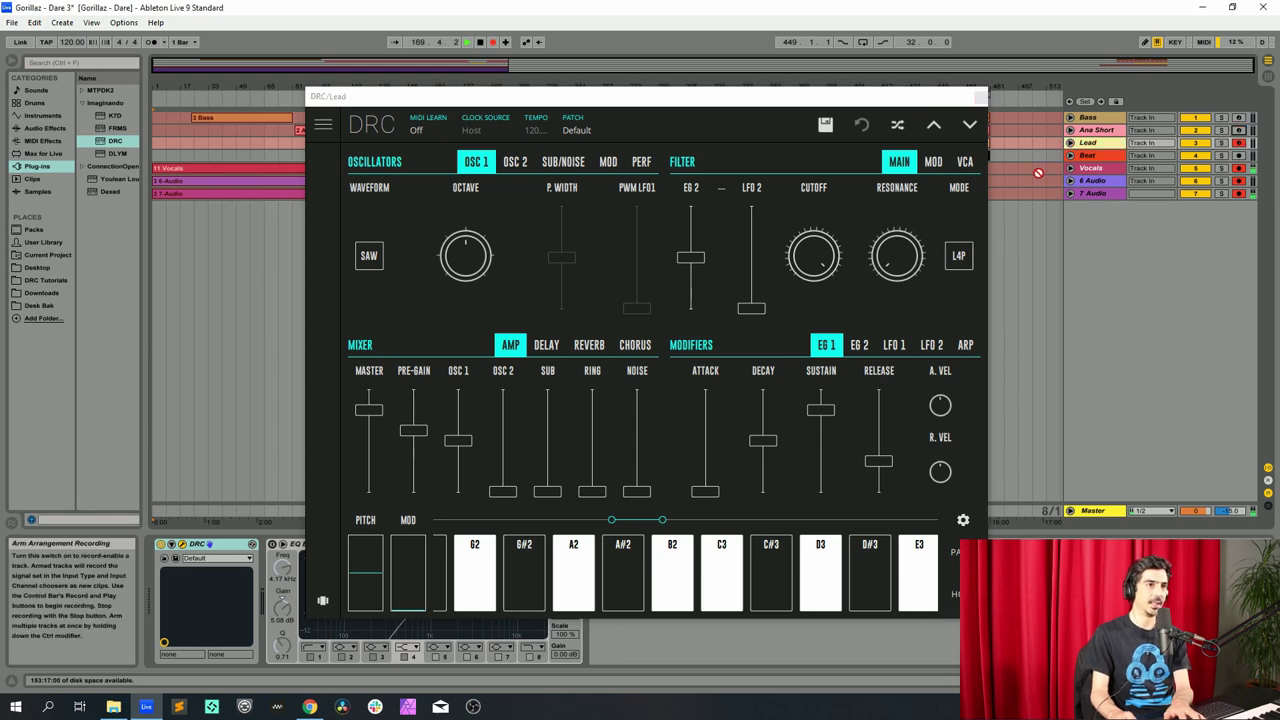
pyautogui.moveTo(730, 98); pyautogui.dragTo(642, 88)
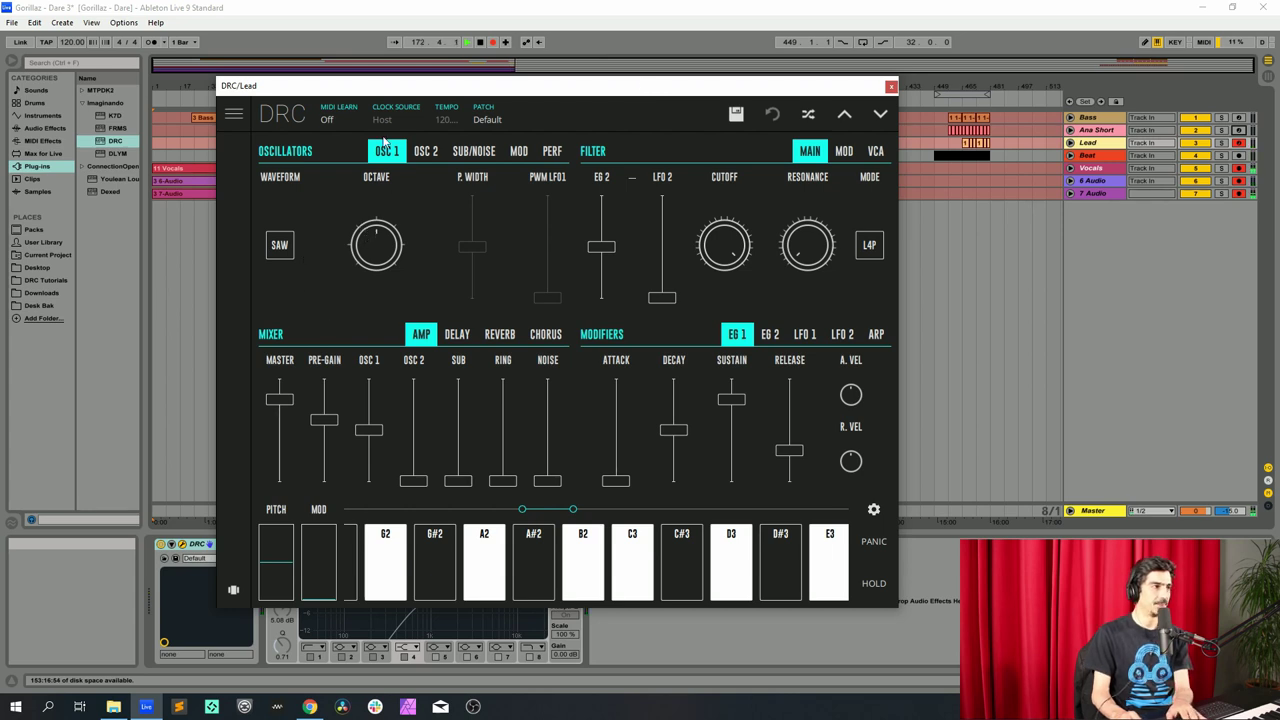
pyautogui.click(425, 152)
pyautogui.moveTo(346, 244); pyautogui.dragTo(360, 308)
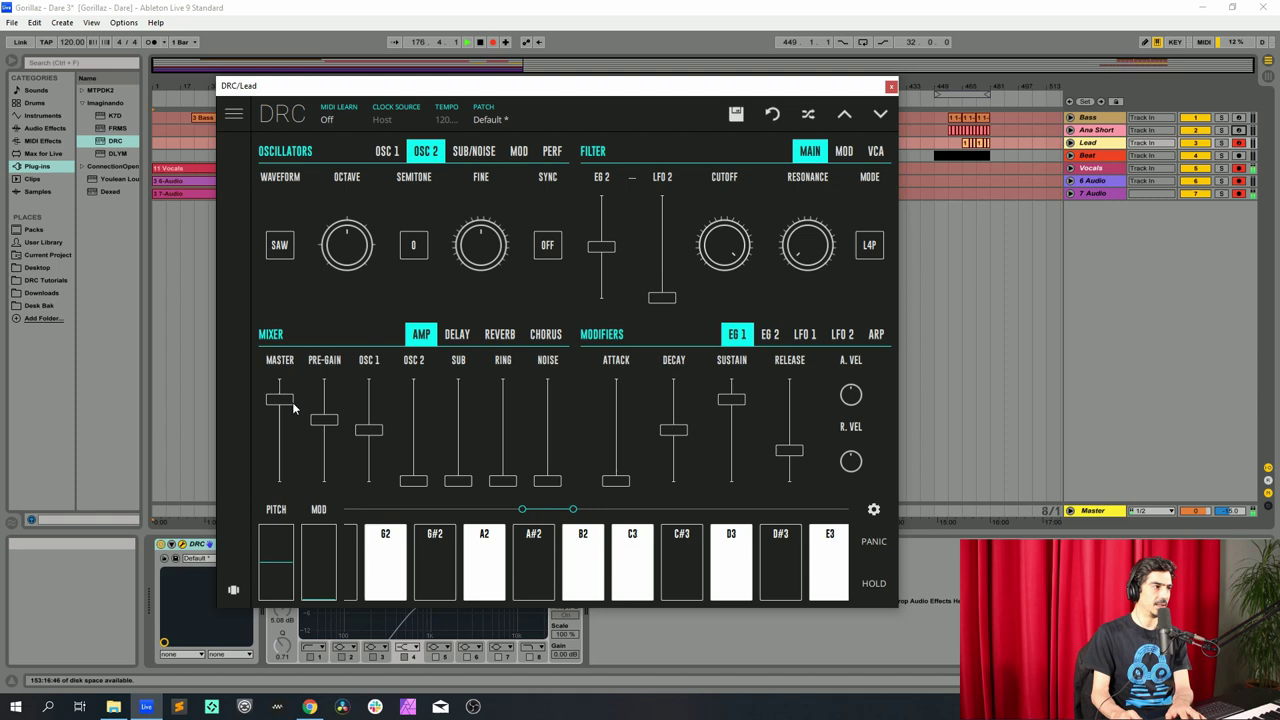
# - Adjust master level, max both oscillator levels, set ring near 0.418, detune oscillator 2 to about 0.124
pyautogui.moveTo(278, 403); pyautogui.dragTo(369, 378)
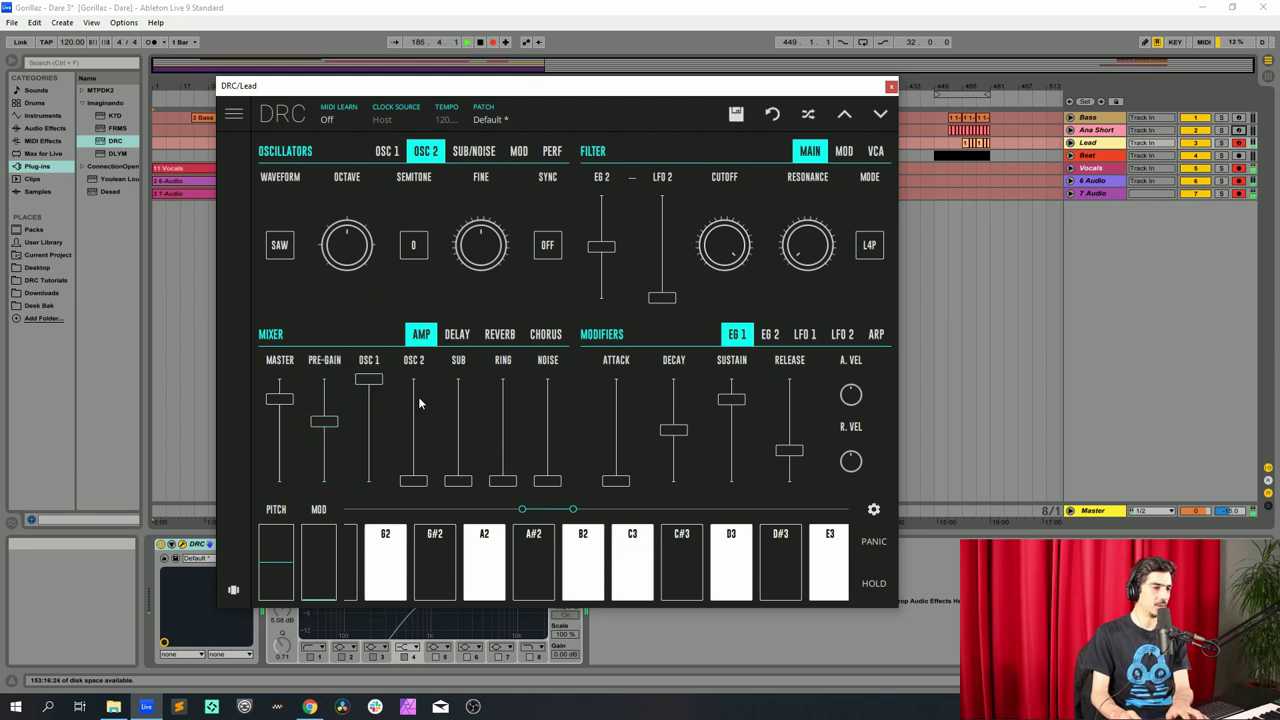
pyautogui.click(418, 396)
pyautogui.moveTo(411, 338); pyautogui.dragTo(412, 335)
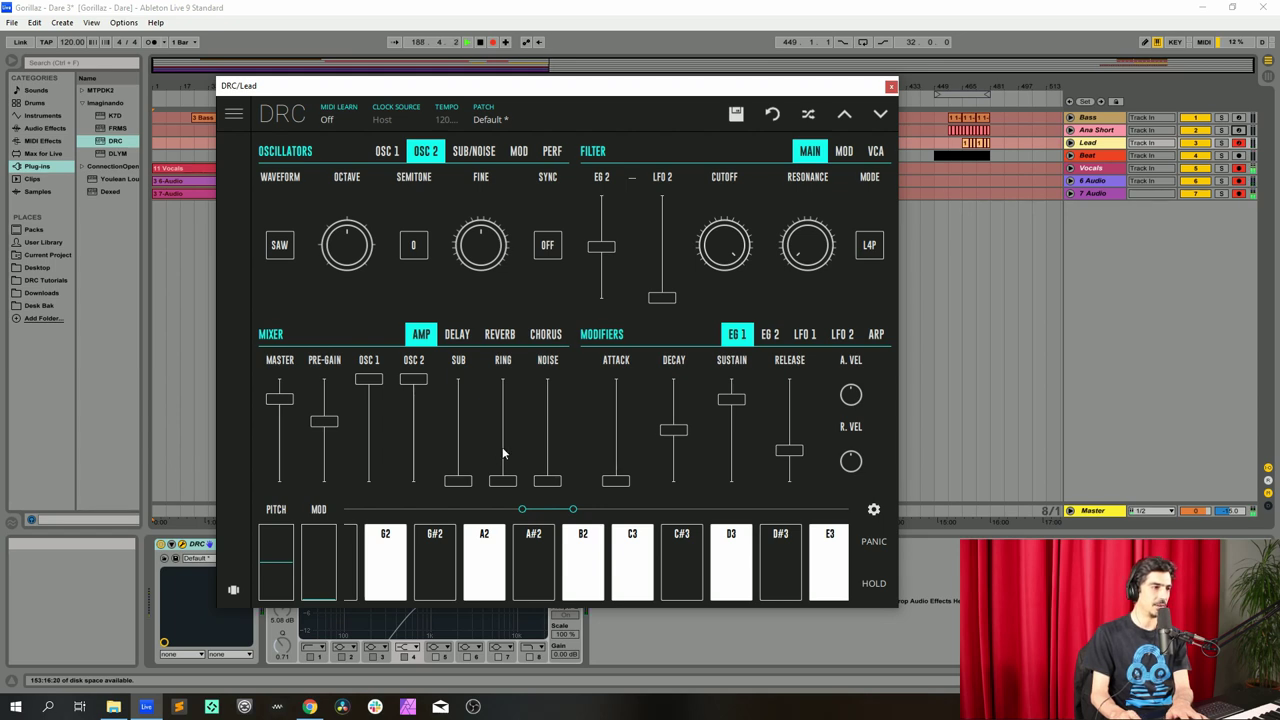
pyautogui.moveTo(505, 448); pyautogui.dragTo(544, 433)
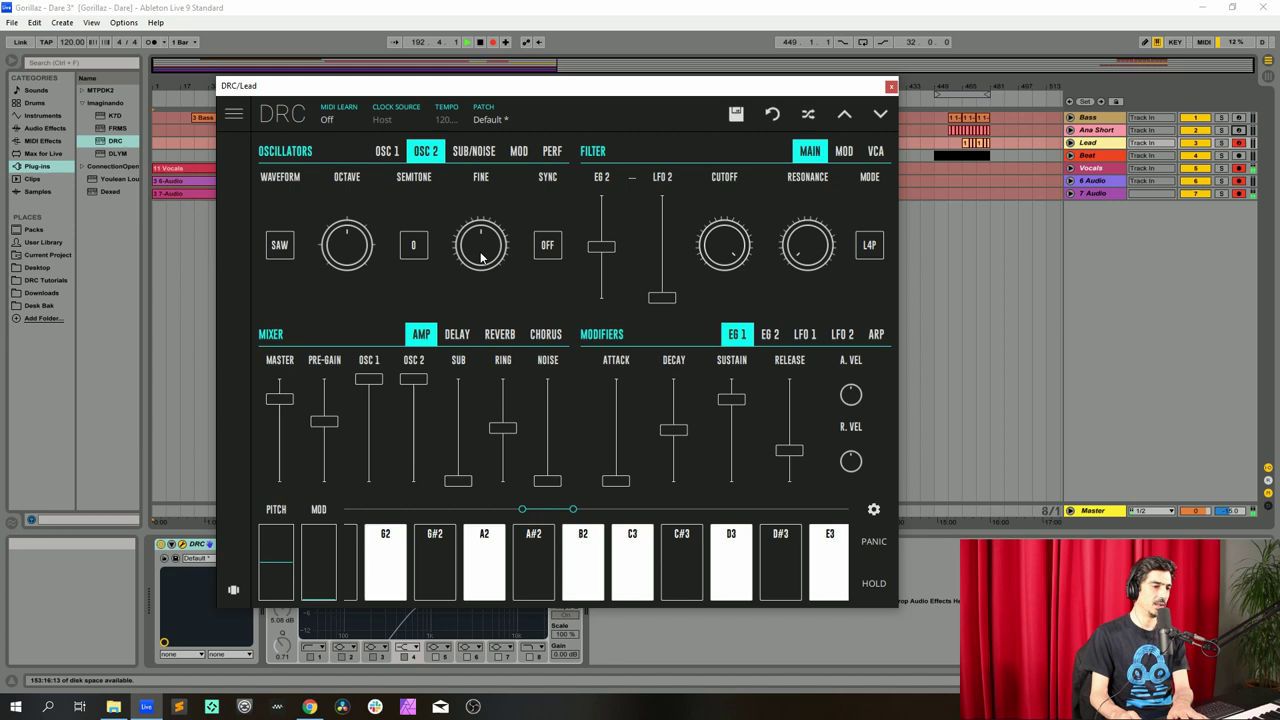
pyautogui.moveTo(481, 258); pyautogui.dragTo(551, 237)
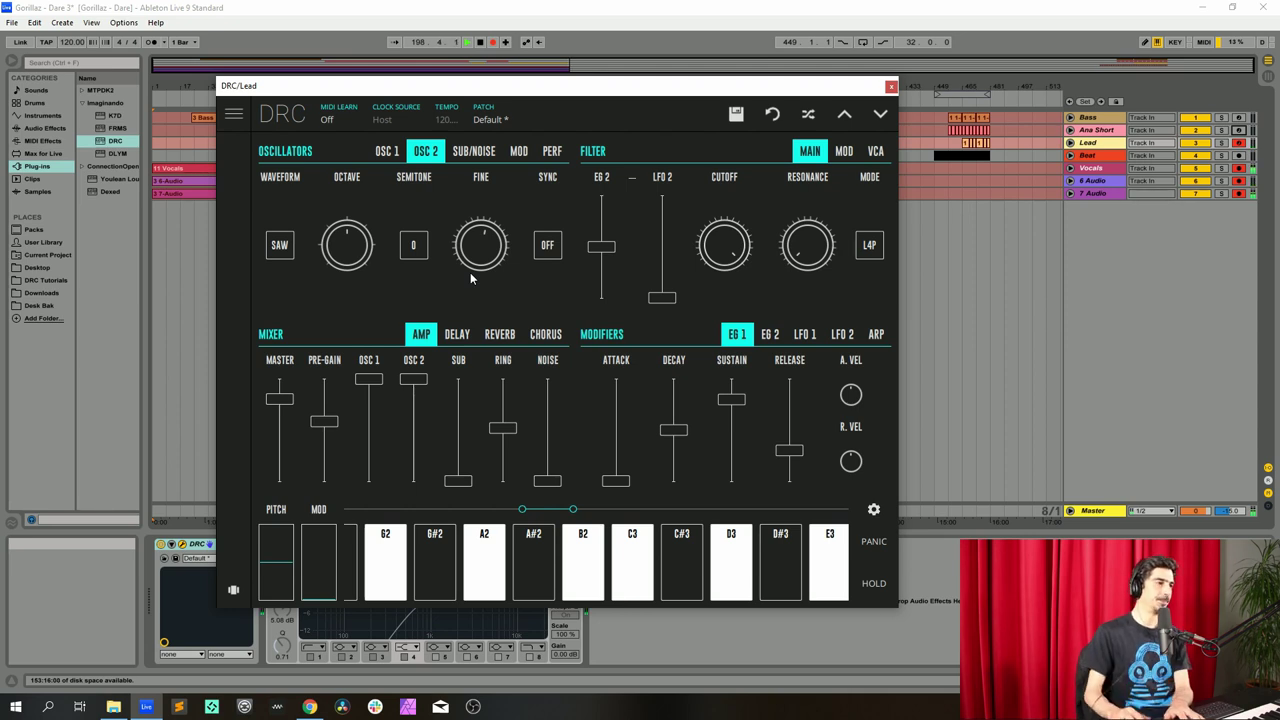
pyautogui.moveTo(552, 91)
pyautogui.mouseDown()
pyautogui.moveTo(580, 83)
pyautogui.moveTo(556, 91)
pyautogui.mouseUp()
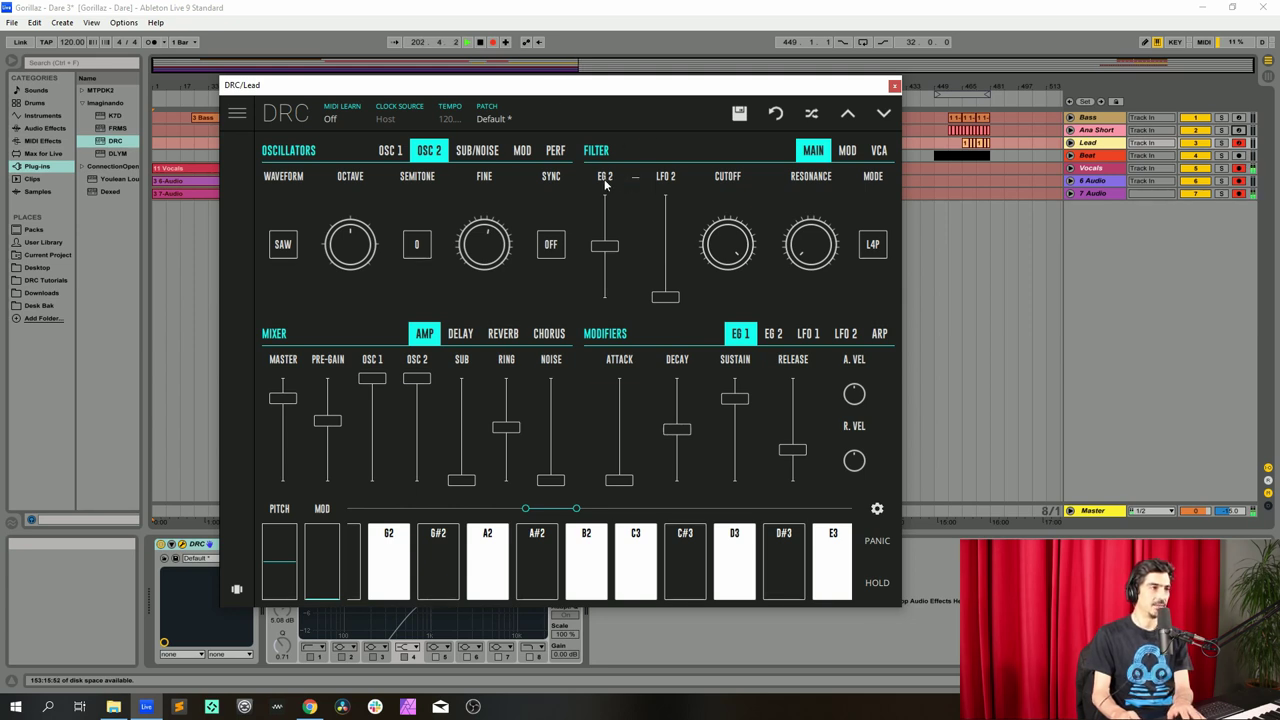
# - Set the Lead filter to L2P mode, with EG 2 amount 0.508 and resonance 0.114
pyautogui.click(772, 336)
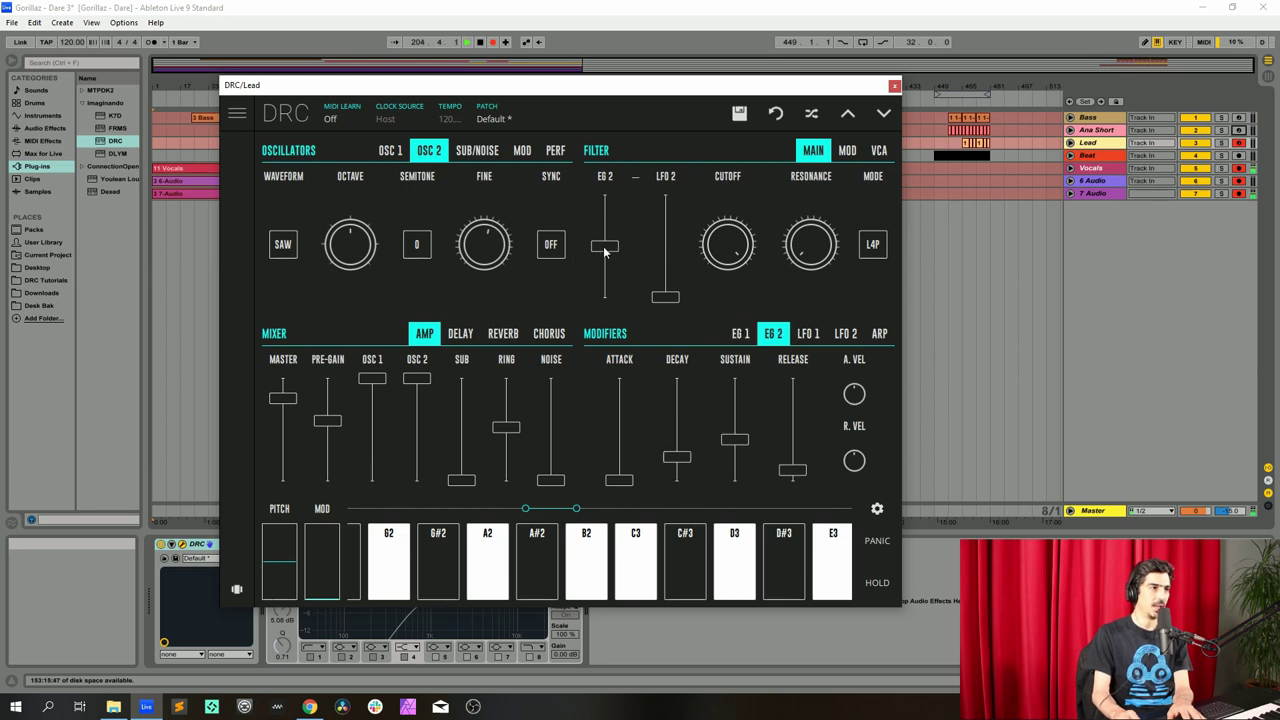
pyautogui.moveTo(603, 246); pyautogui.dragTo(607, 249)
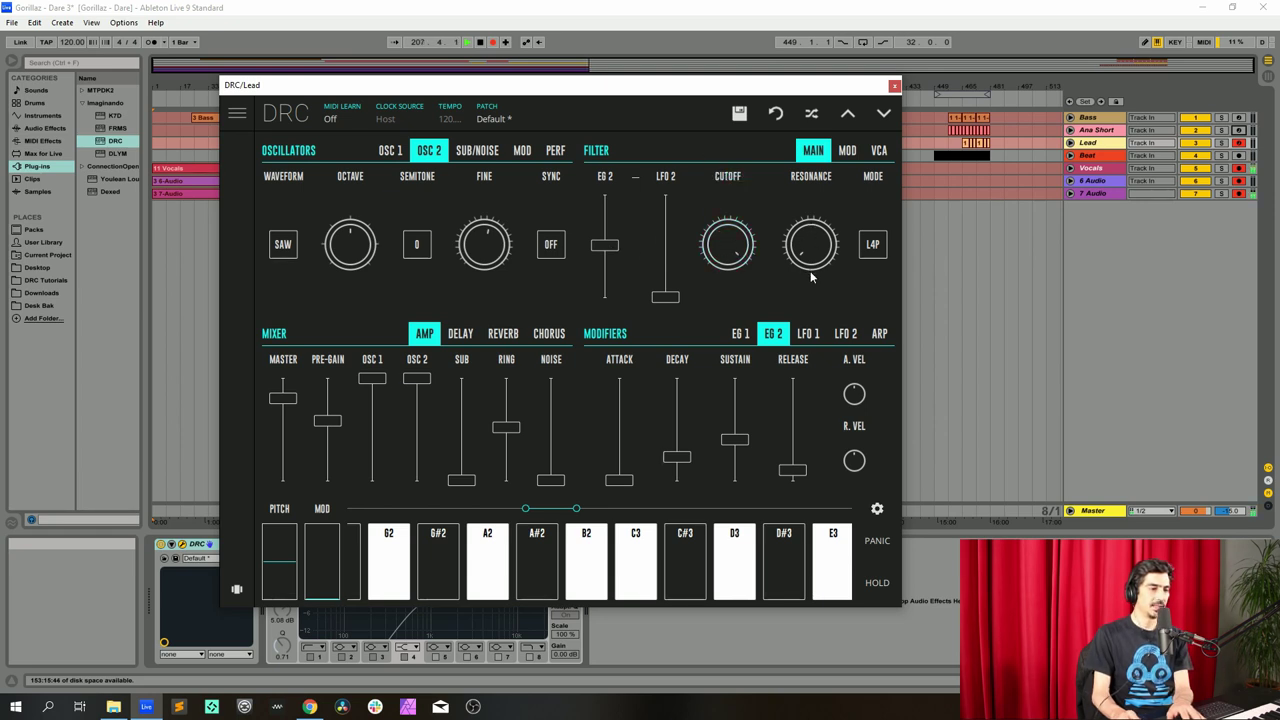
pyautogui.click(873, 249)
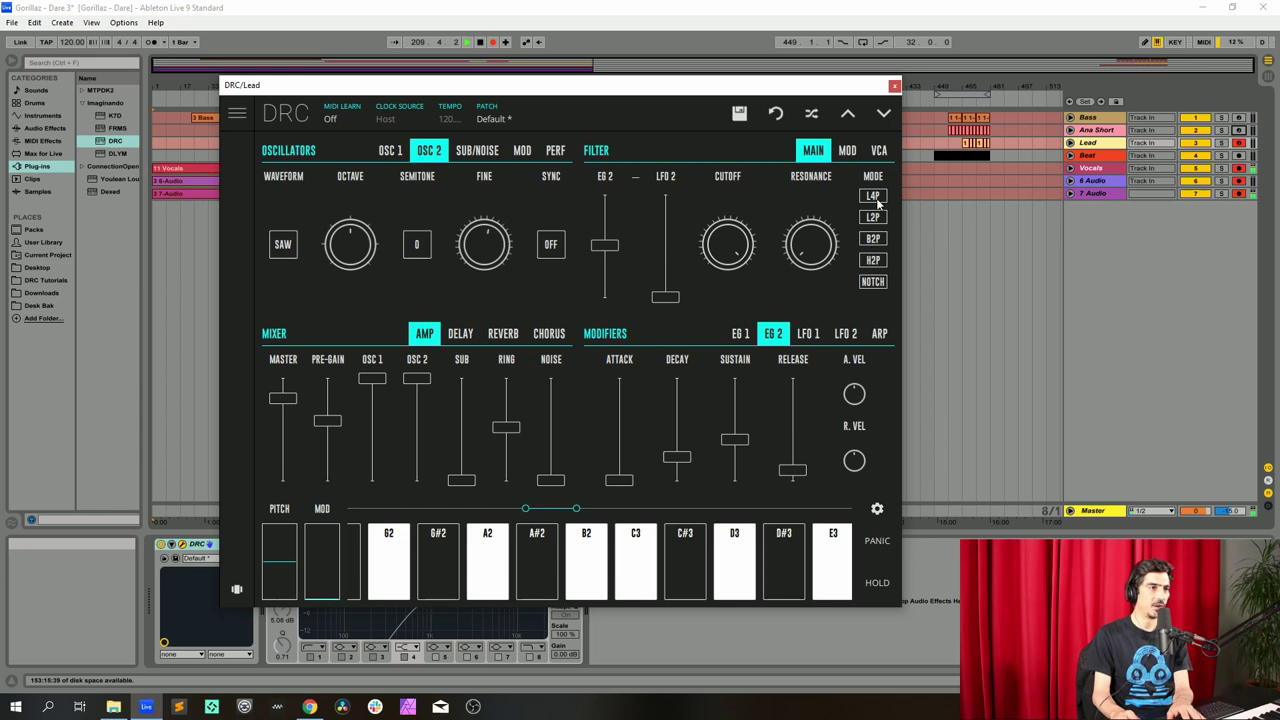
pyautogui.click(874, 218)
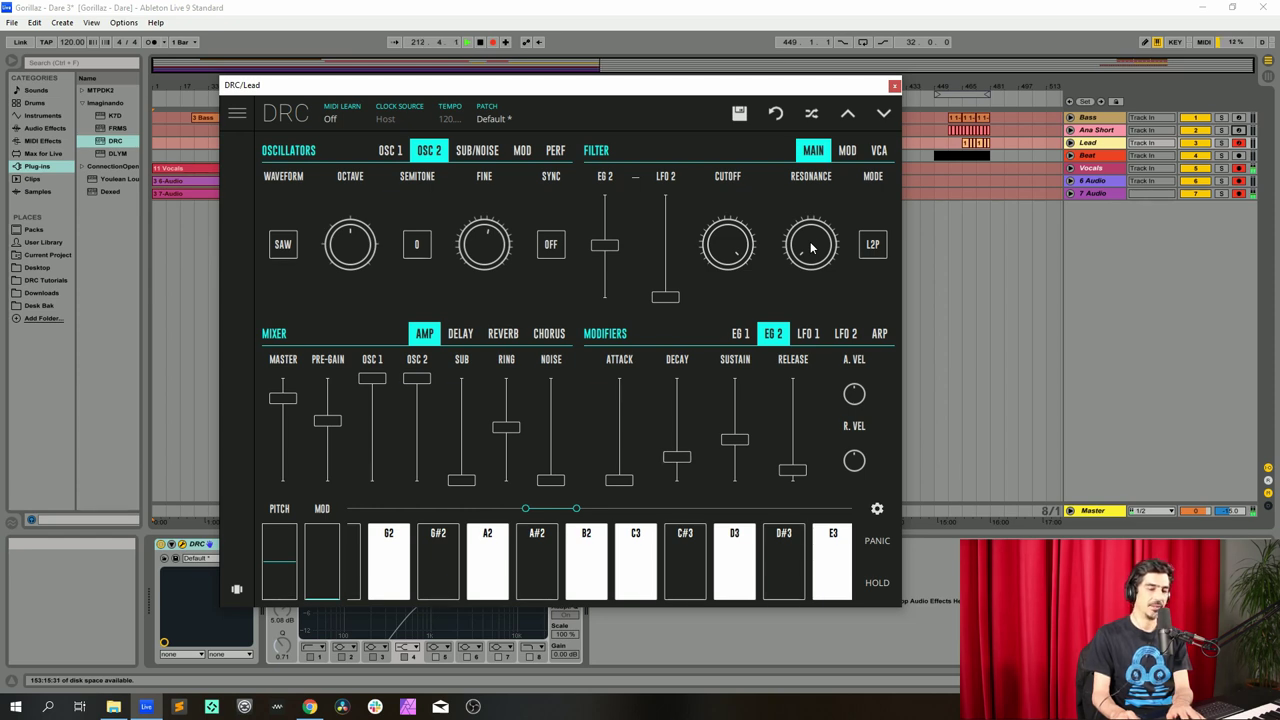
pyautogui.moveTo(811, 249); pyautogui.dragTo(809, 169)
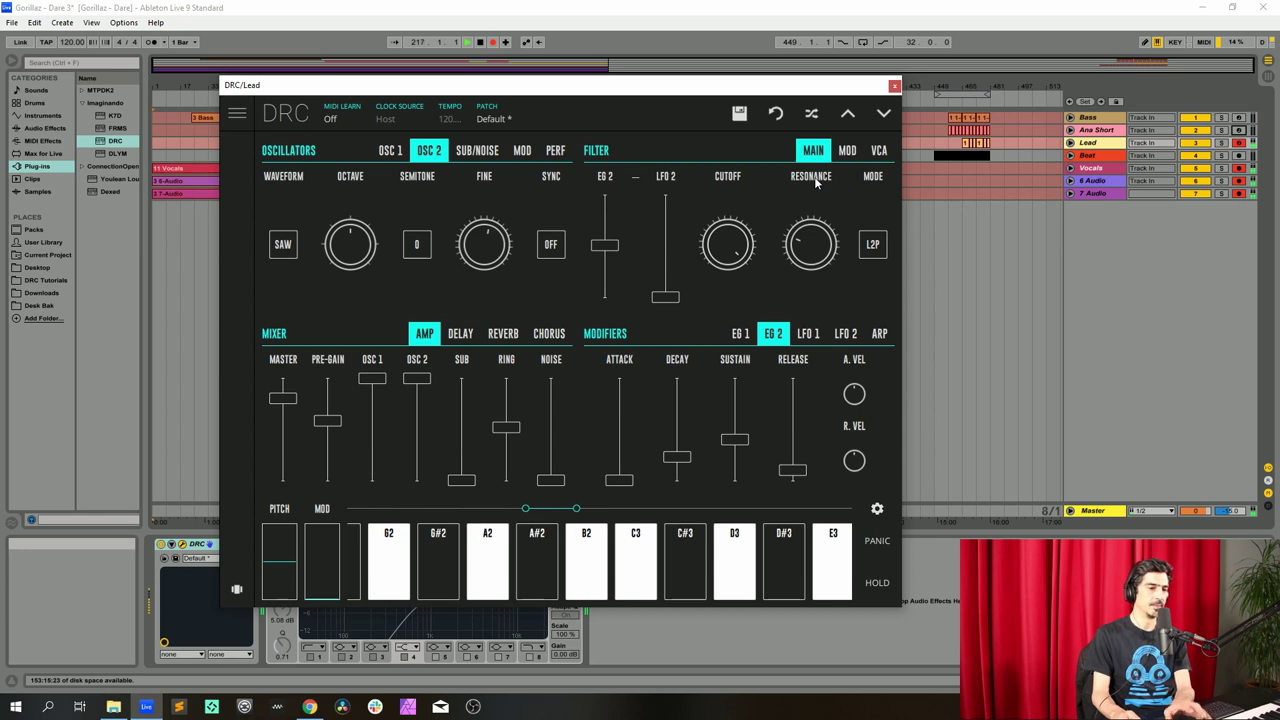
# - Give EG 1 decay 0.539 and release 0.281, and push EG 2 decay fully up
pyautogui.click(746, 333)
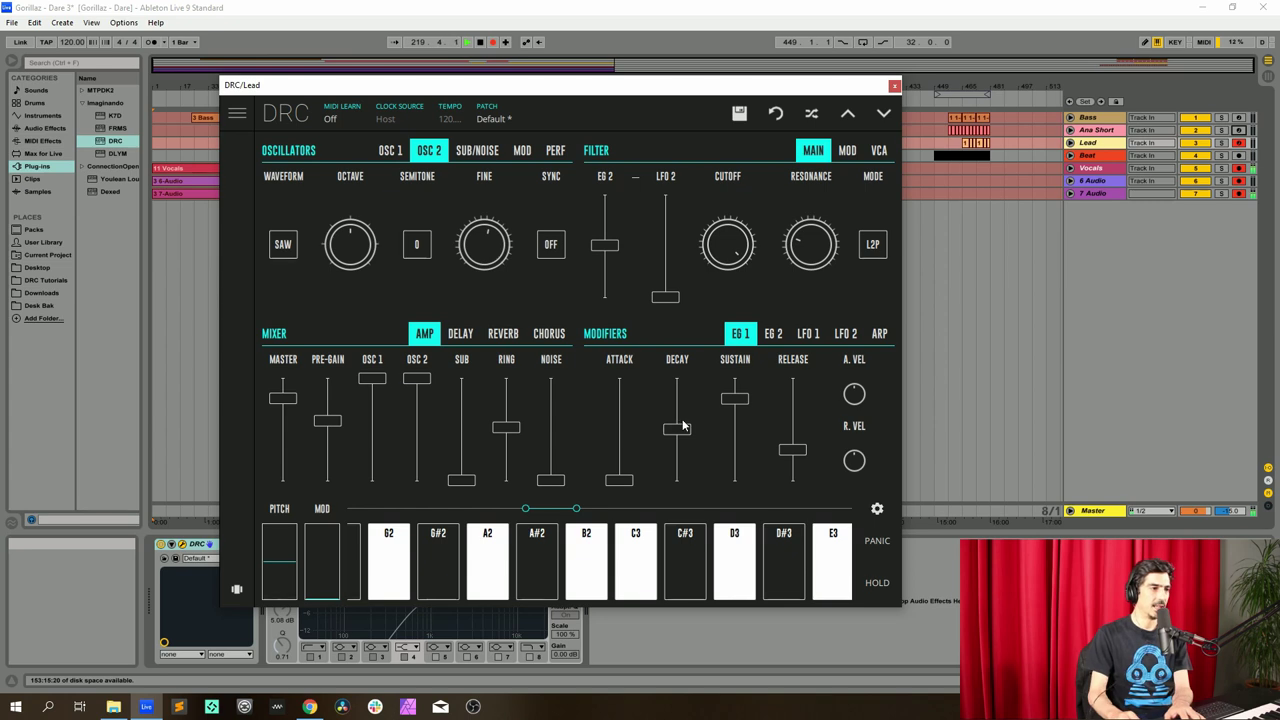
pyautogui.moveTo(676, 429); pyautogui.dragTo(758, 426)
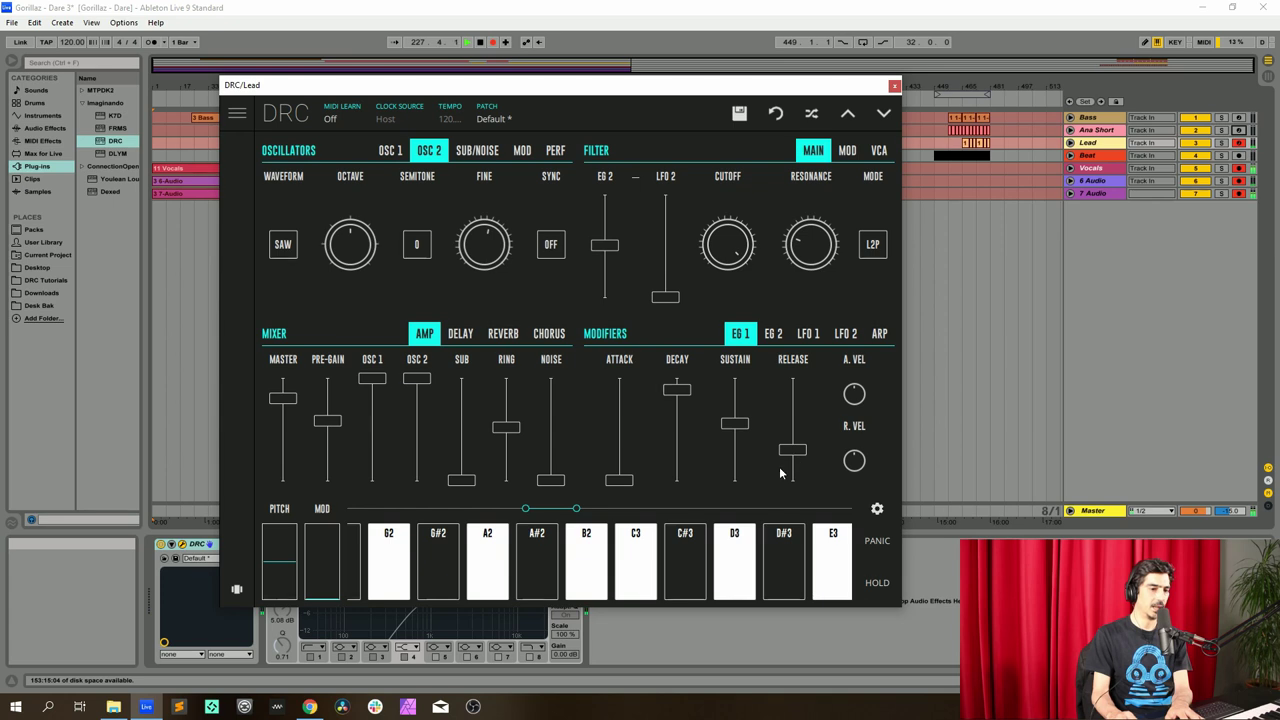
pyautogui.moveTo(791, 451); pyautogui.dragTo(794, 462)
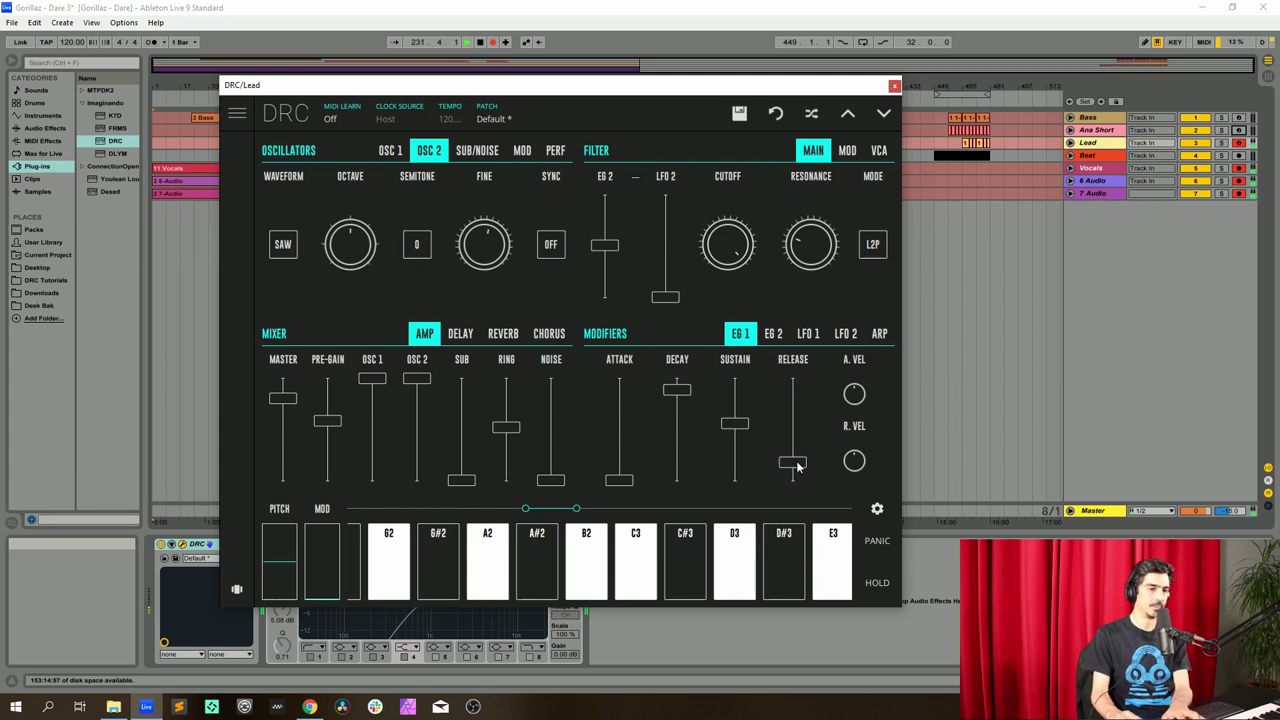
pyautogui.click(773, 341)
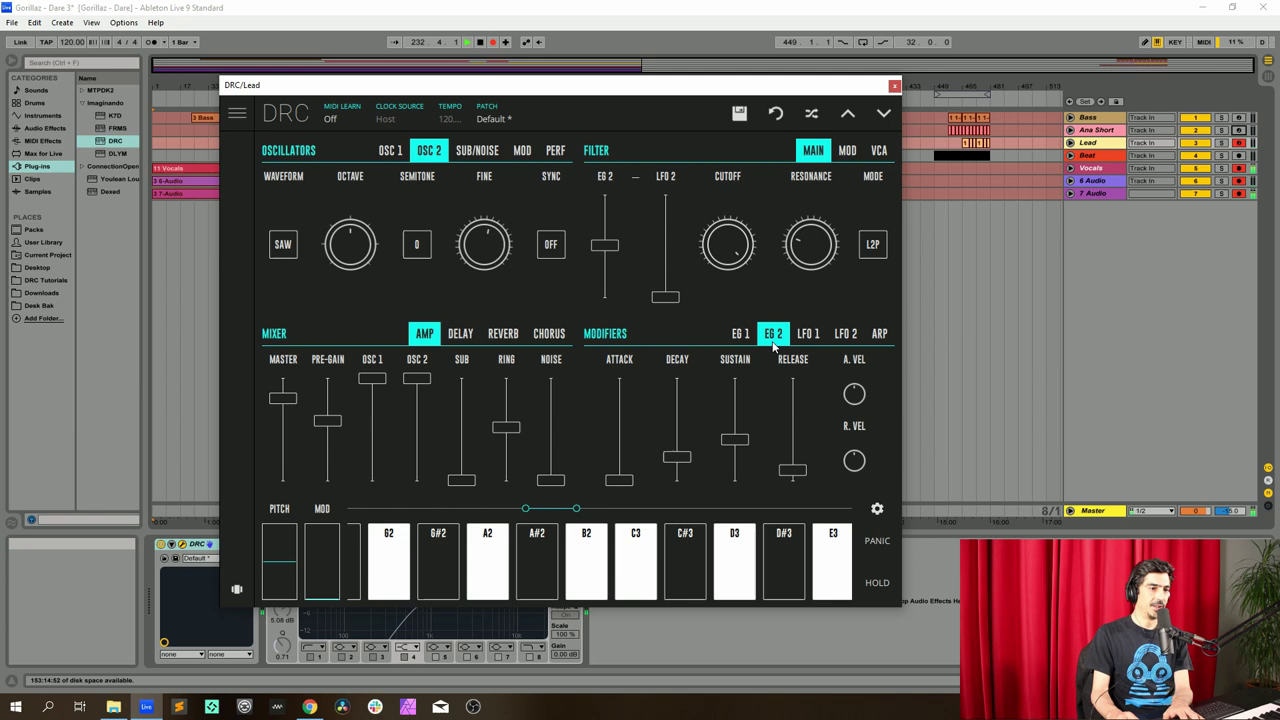
pyautogui.moveTo(677, 457); pyautogui.dragTo(678, 372)
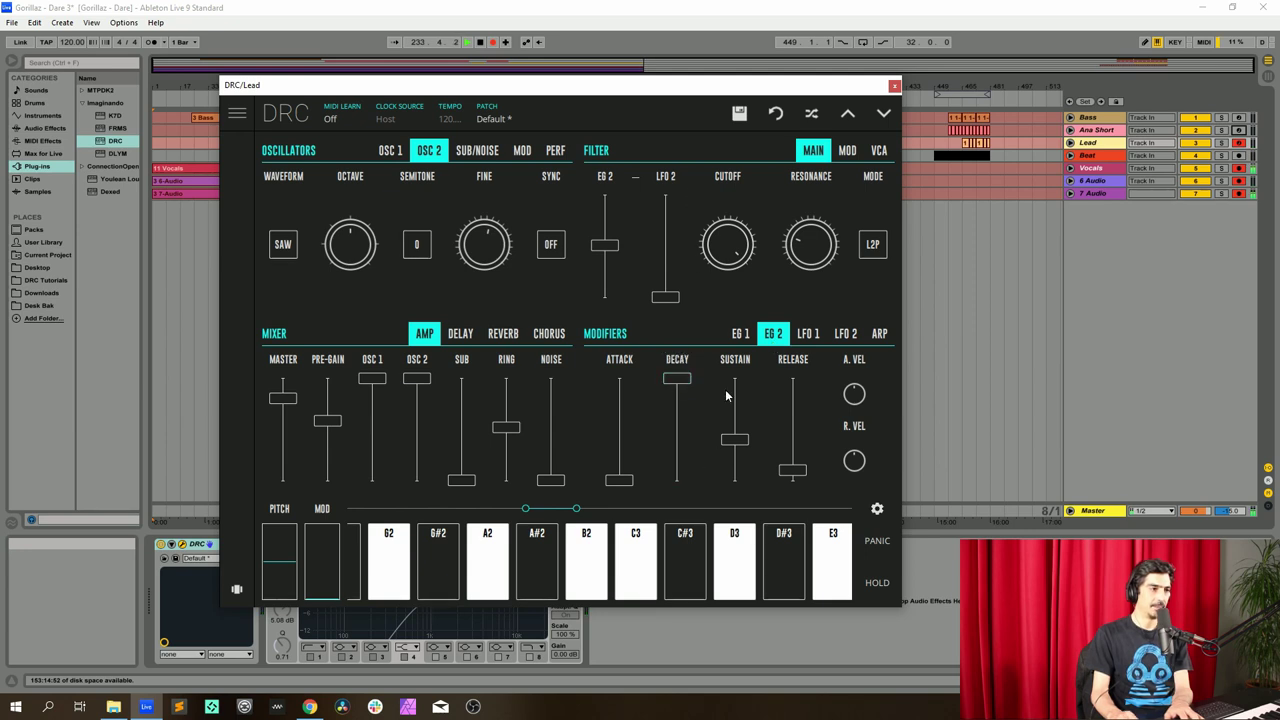
pyautogui.click(737, 338)
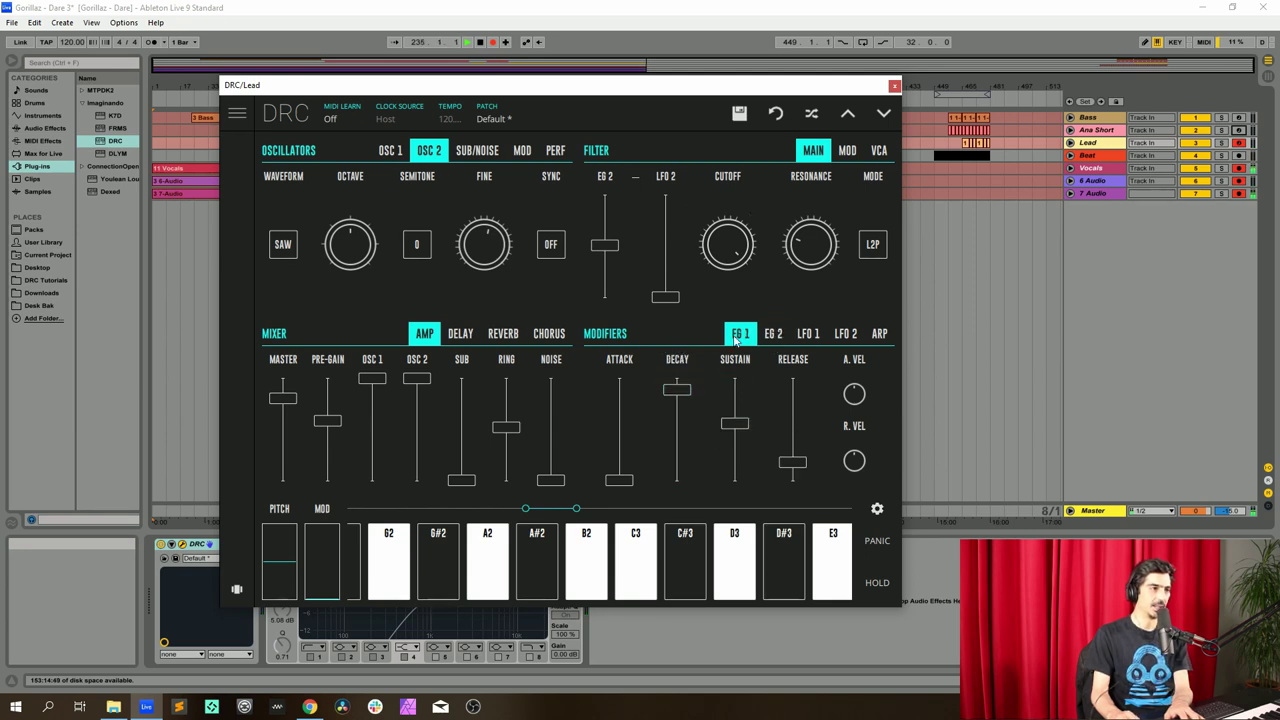
# - Enable the Lead's reverb with amount 0.397 and decay 0.416
pyautogui.click(500, 336)
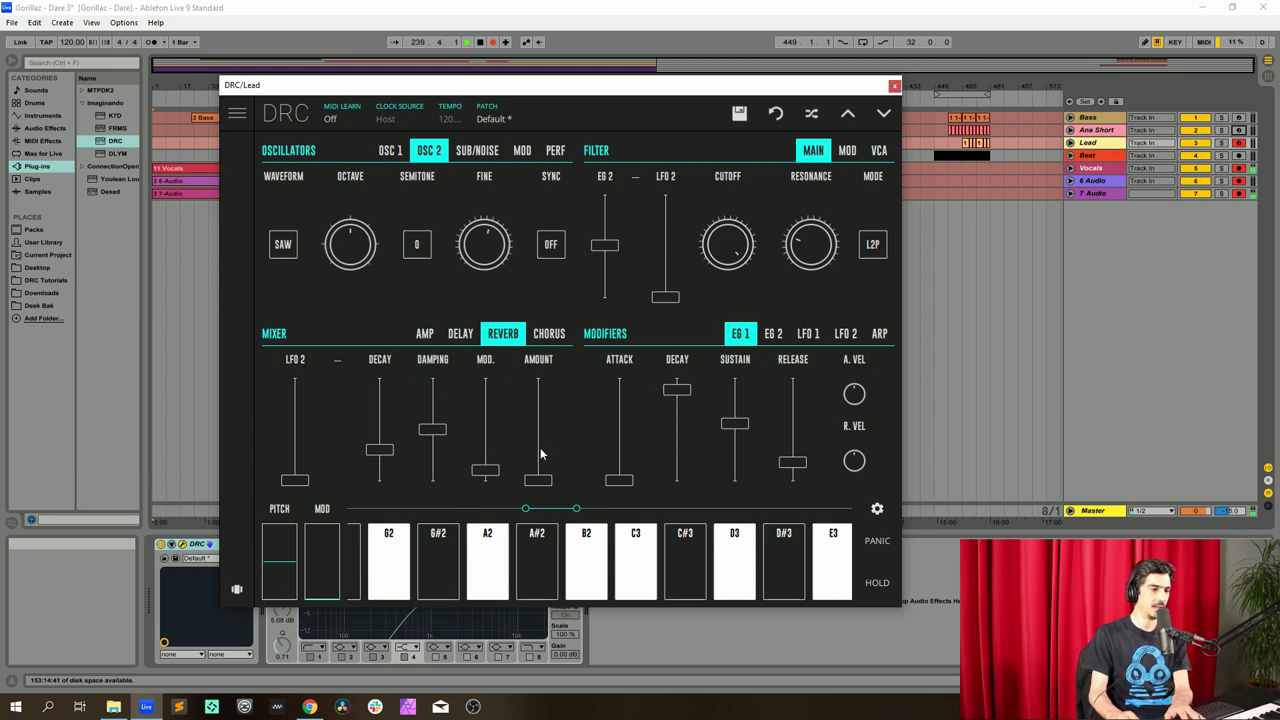
pyautogui.moveTo(540, 455); pyautogui.dragTo(556, 442)
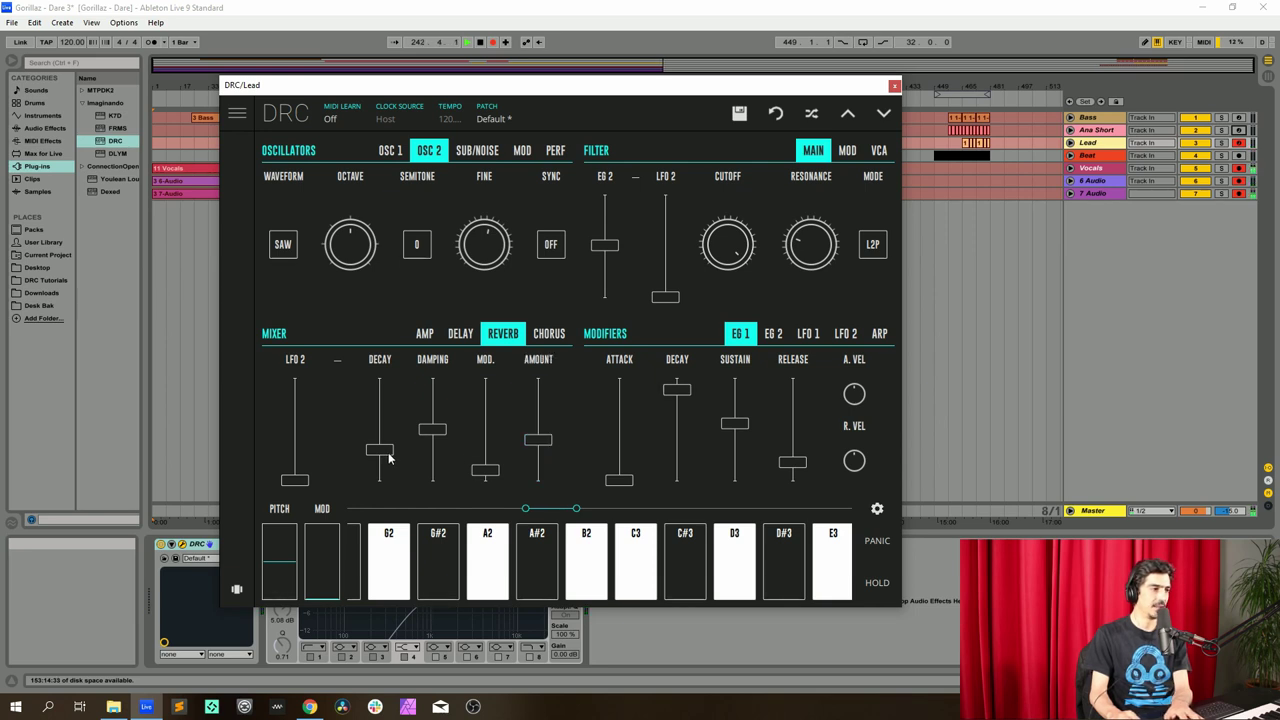
pyautogui.moveTo(383, 453); pyautogui.dragTo(438, 420)
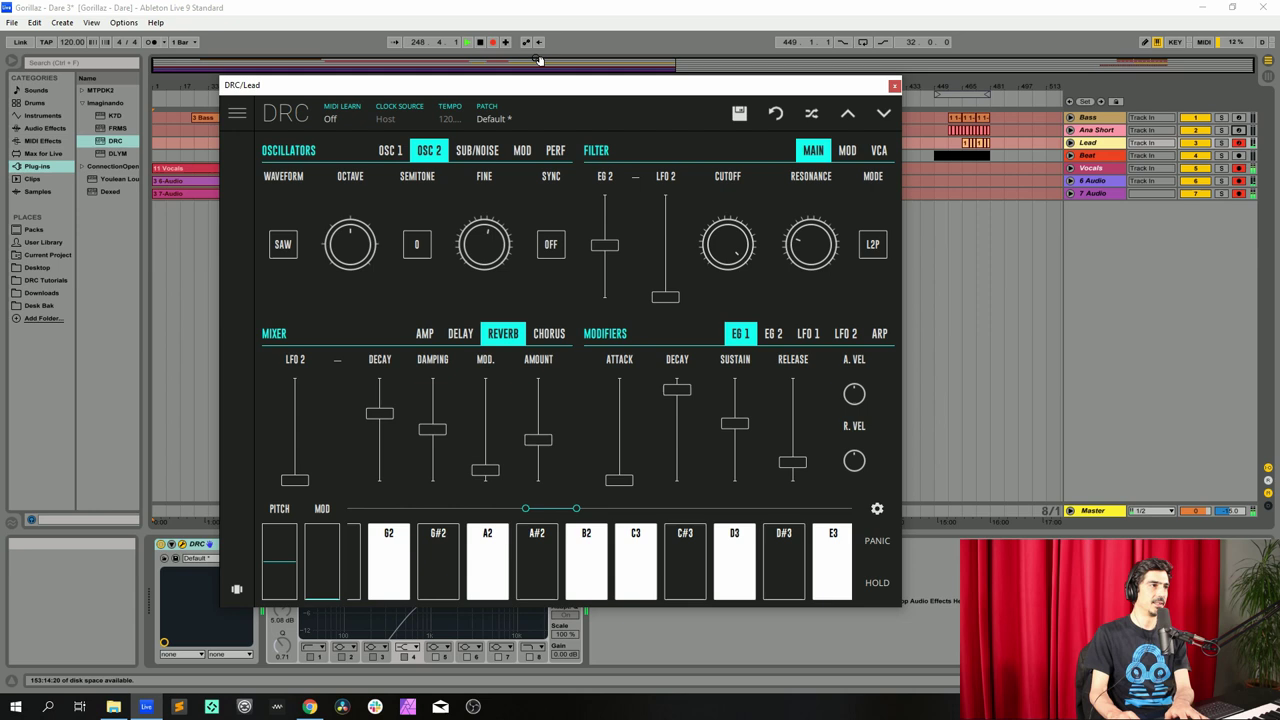
# - Check EQ Eight bands 1 and 4 on the Lead track, then activate the EQ Eight
pyautogui.moveTo(540, 85); pyautogui.dragTo(855, 69)
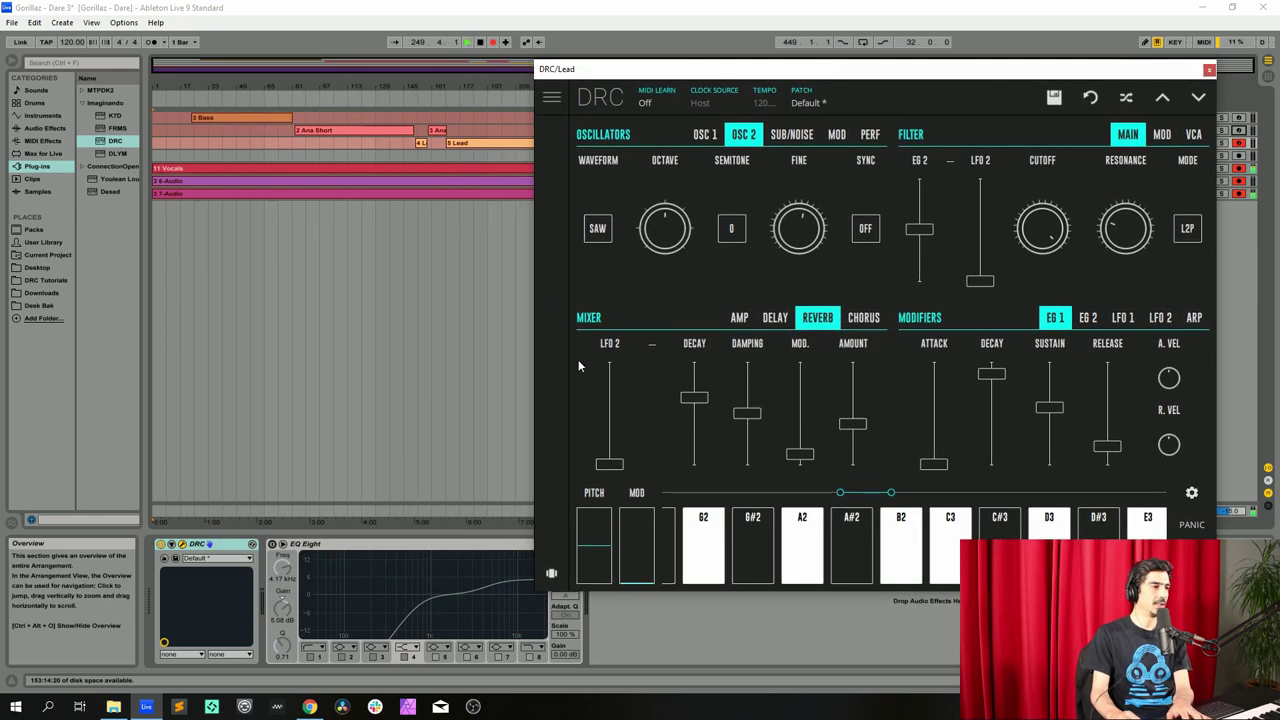
pyautogui.click(380, 628)
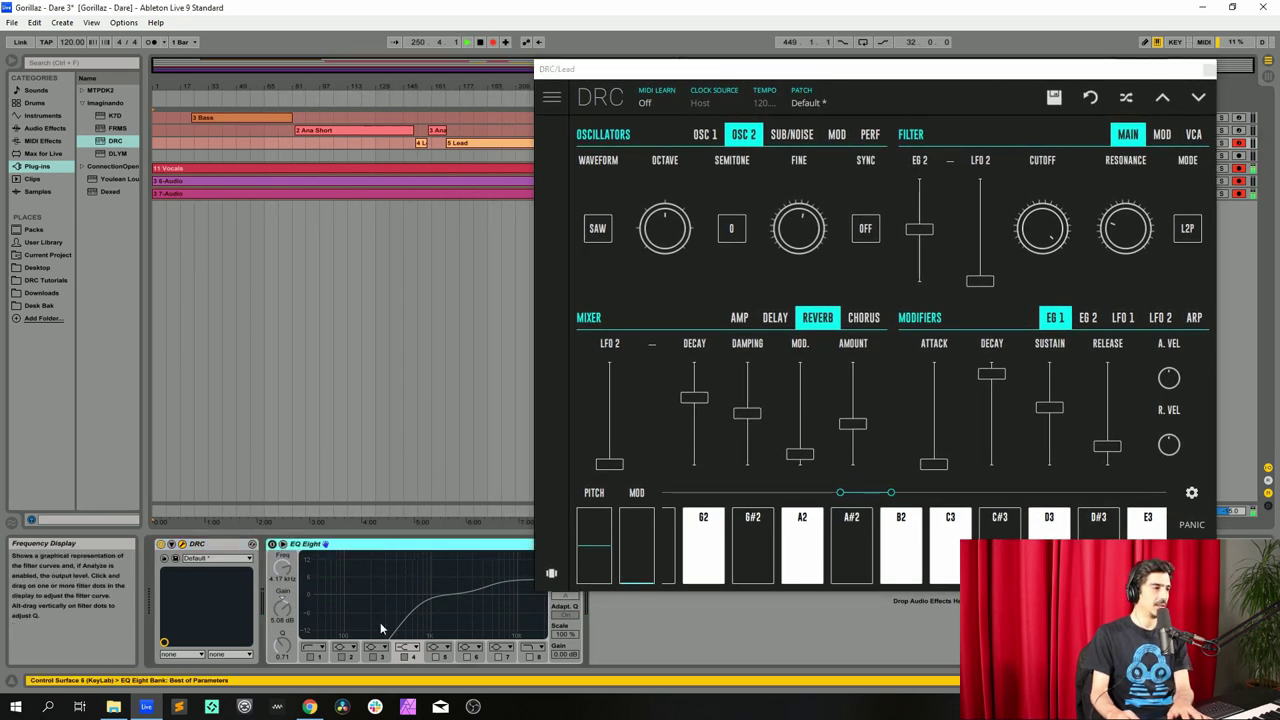
pyautogui.click(322, 656)
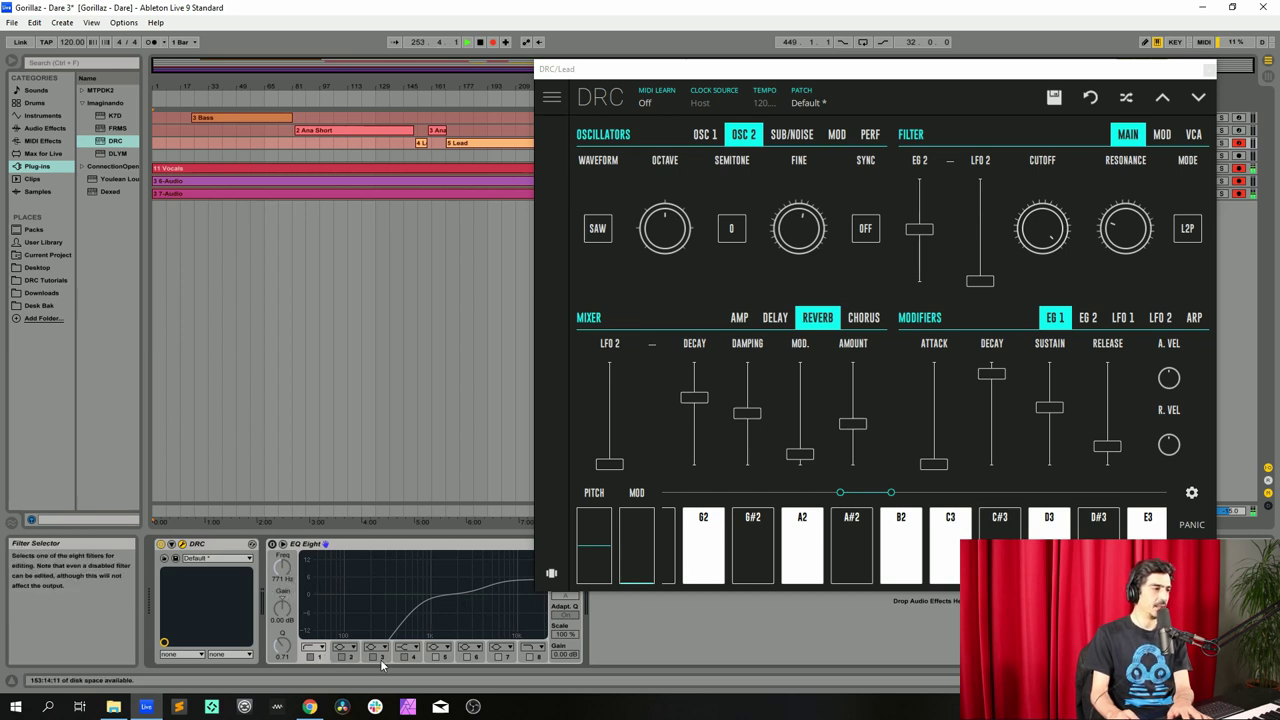
pyautogui.click(414, 658)
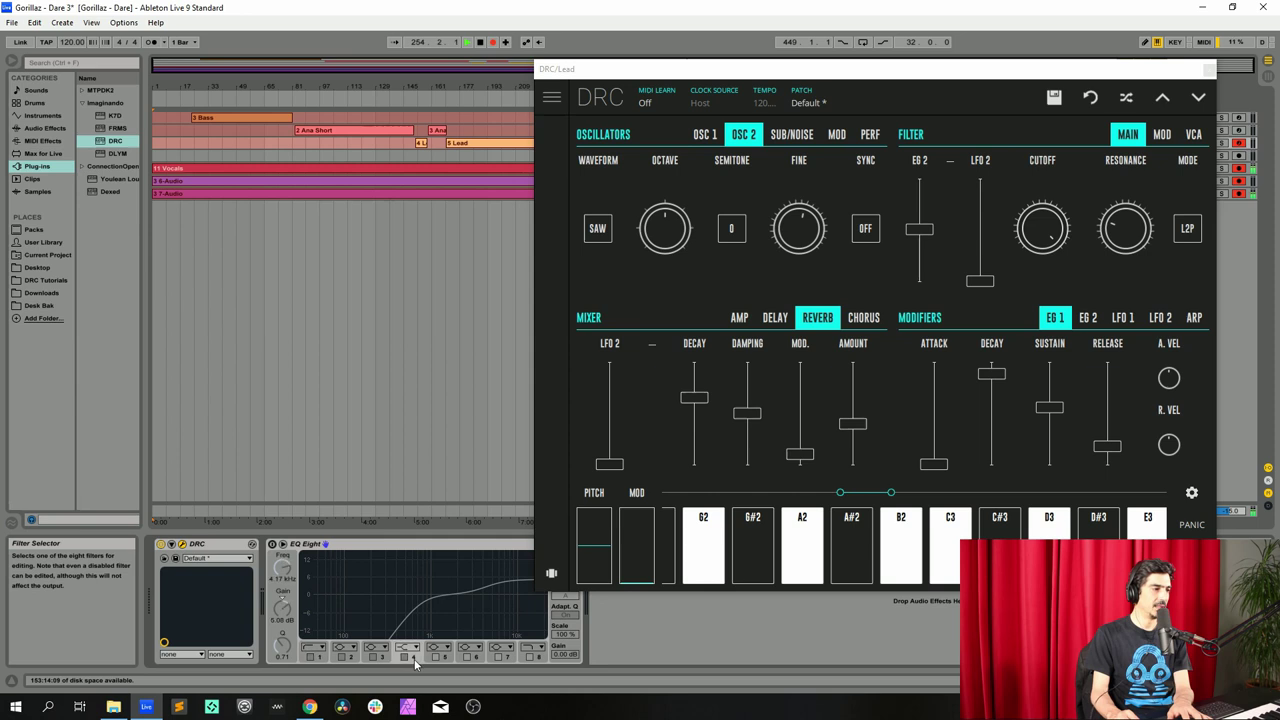
pyautogui.click(288, 547)
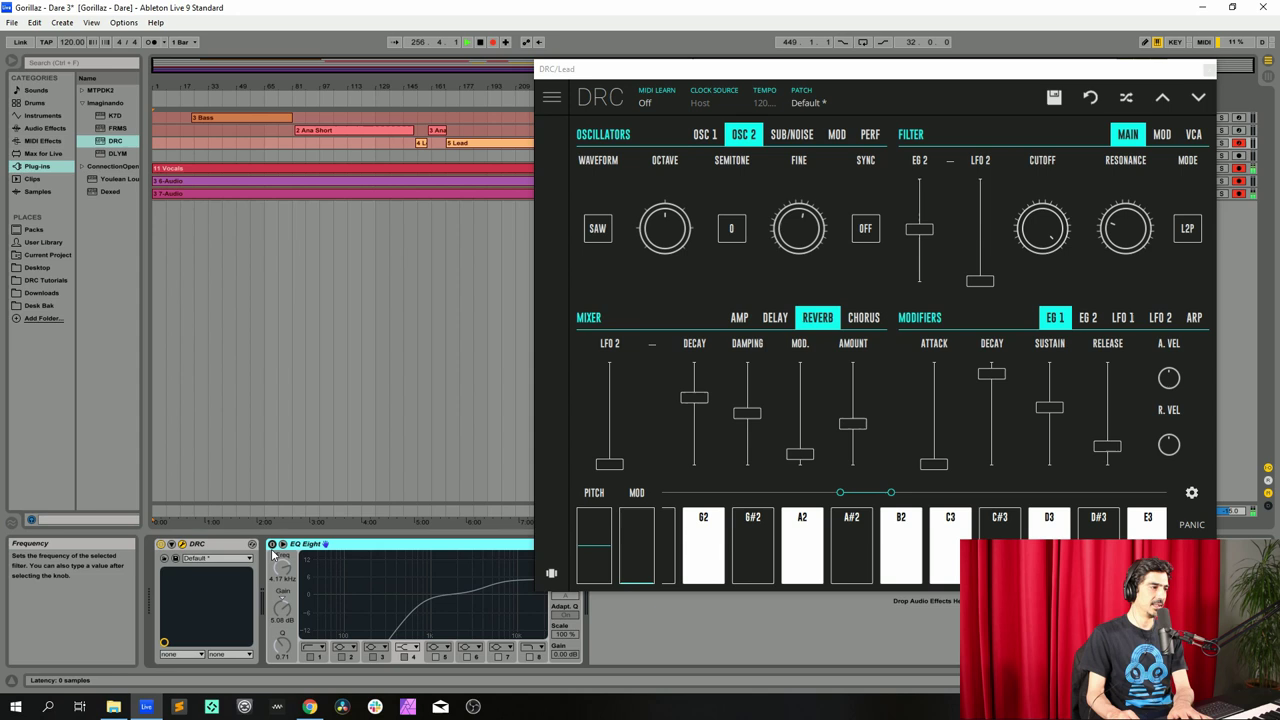
pyautogui.click(271, 544)
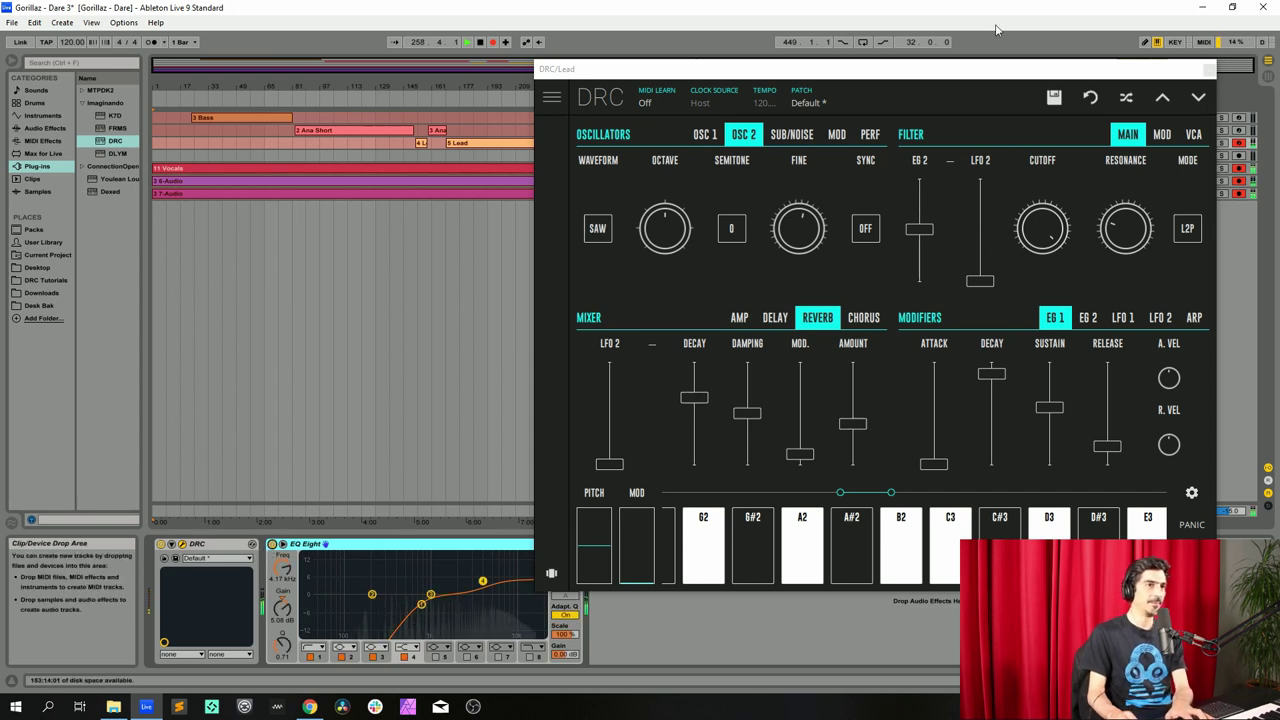
pyautogui.moveTo(1216, 72); pyautogui.dragTo(898, 200)
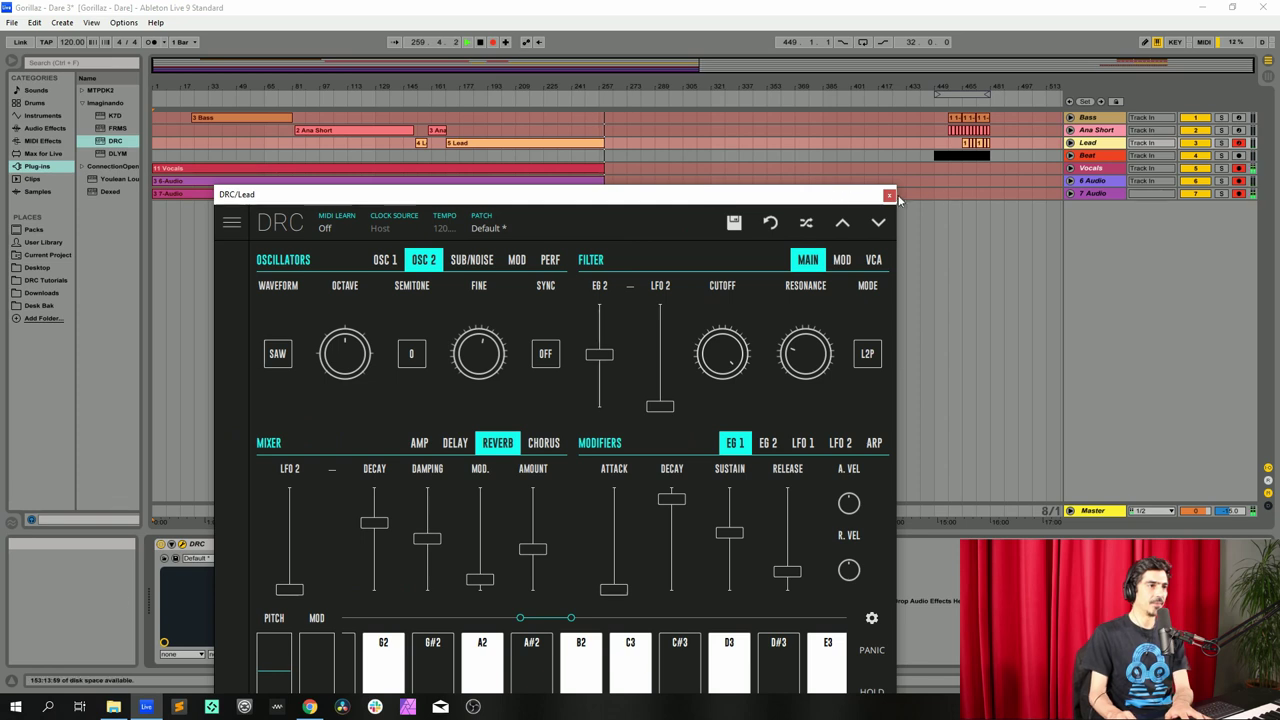
# - Close the Lead synth and select the clips in bars 449–481 across all tracks
pyautogui.click(889, 195)
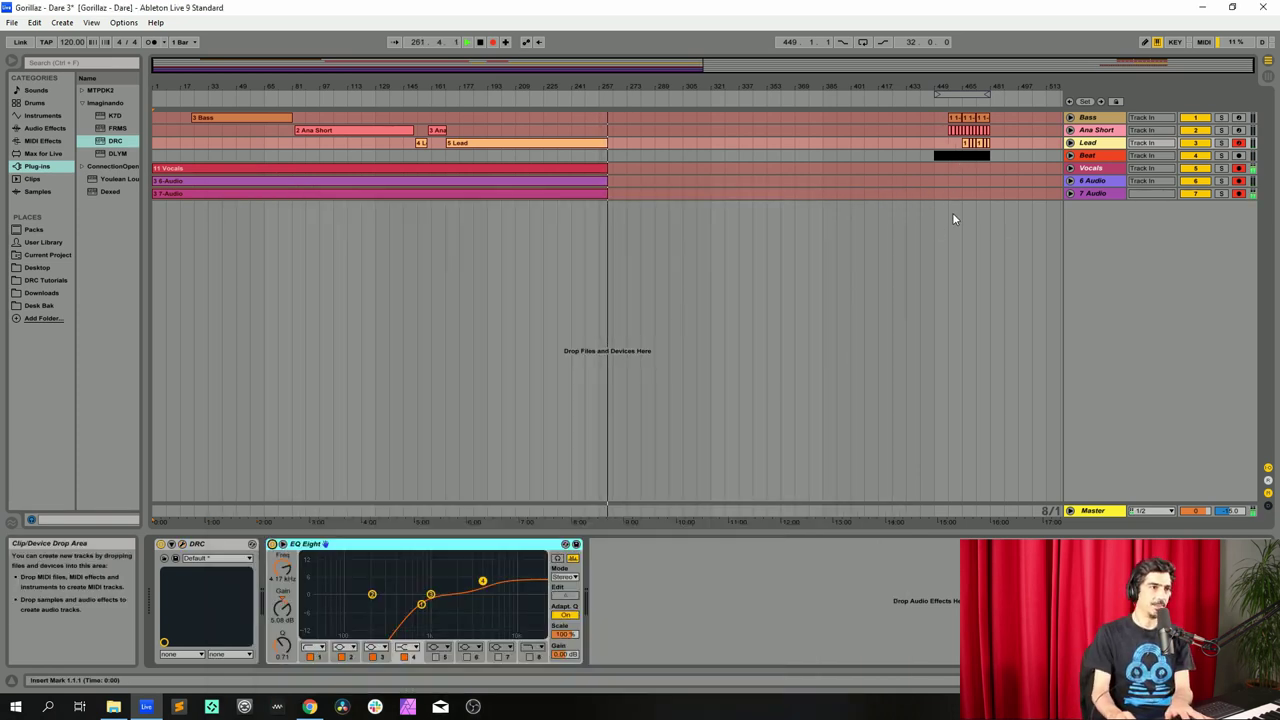
pyautogui.click(990, 195)
pyautogui.moveTo(988, 198); pyautogui.dragTo(930, 113)
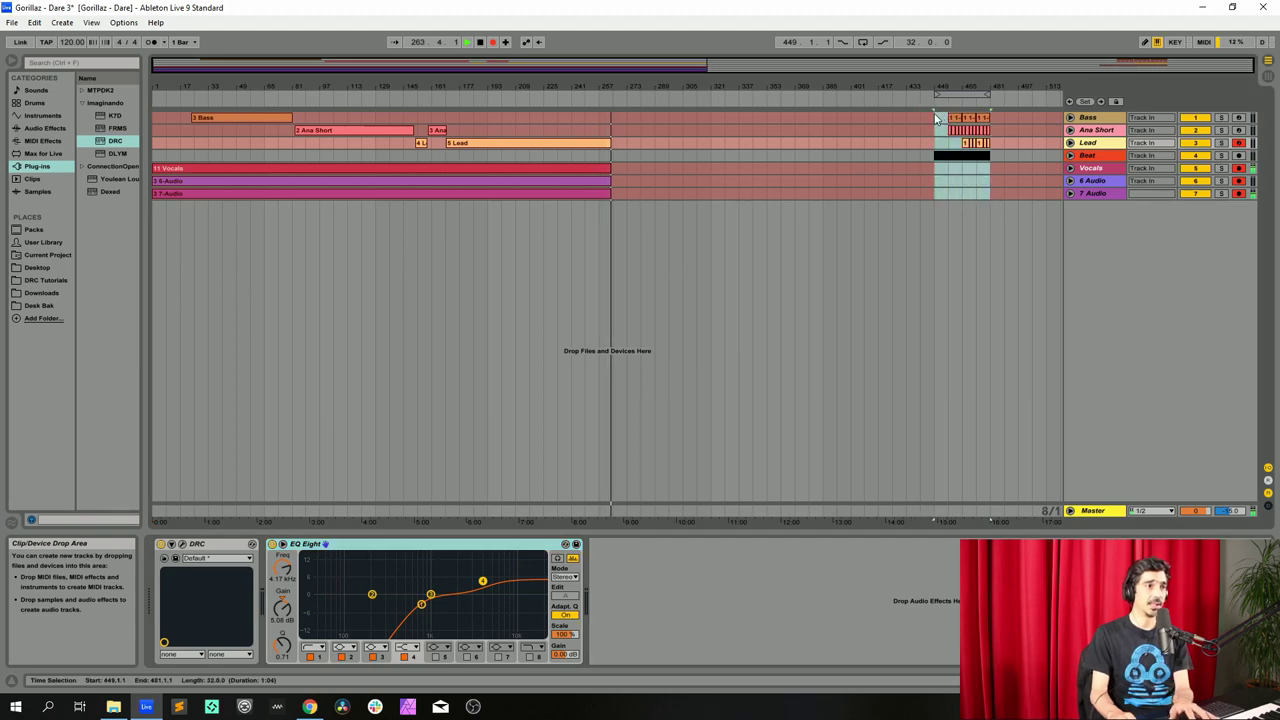
pyautogui.hotkey('ctrl', 'z')
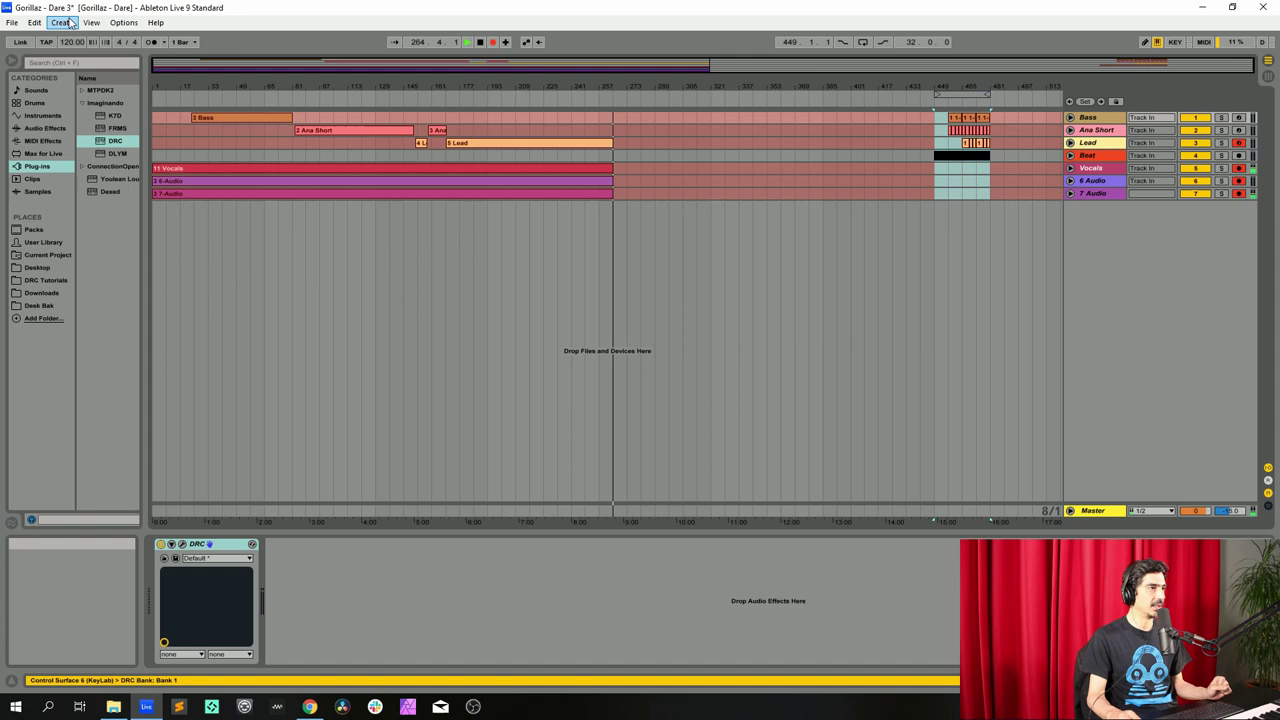
pyautogui.click(496, 43)
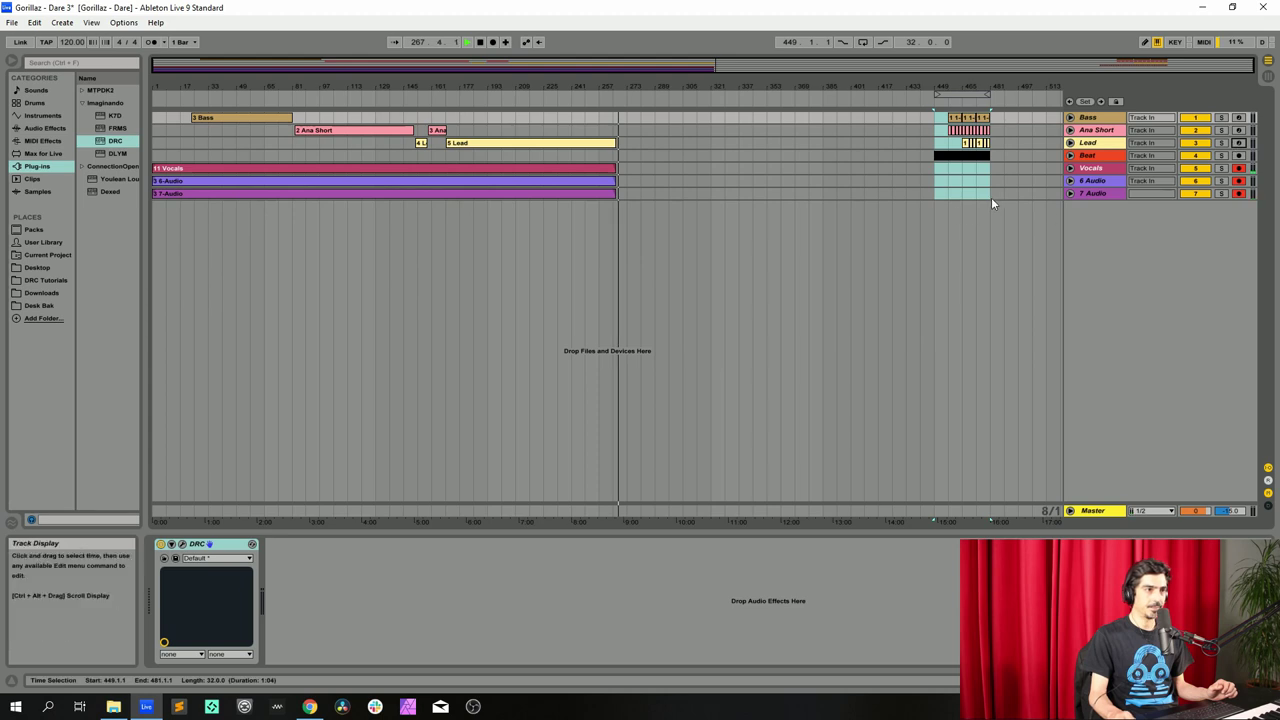
pyautogui.moveTo(988, 197); pyautogui.dragTo(668, 120)
# - Start arrangement recording at bar 273 and show the Vocals track's device chain
pyautogui.click(496, 44)
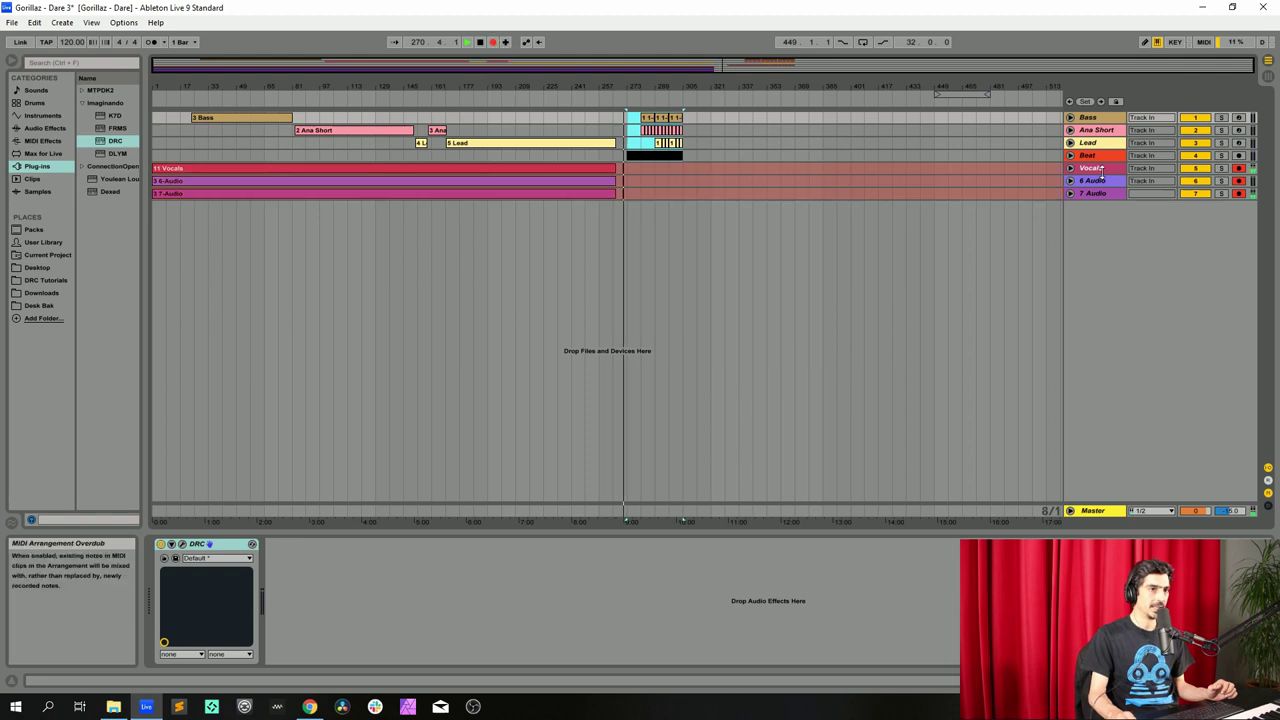
pyautogui.click(1090, 168)
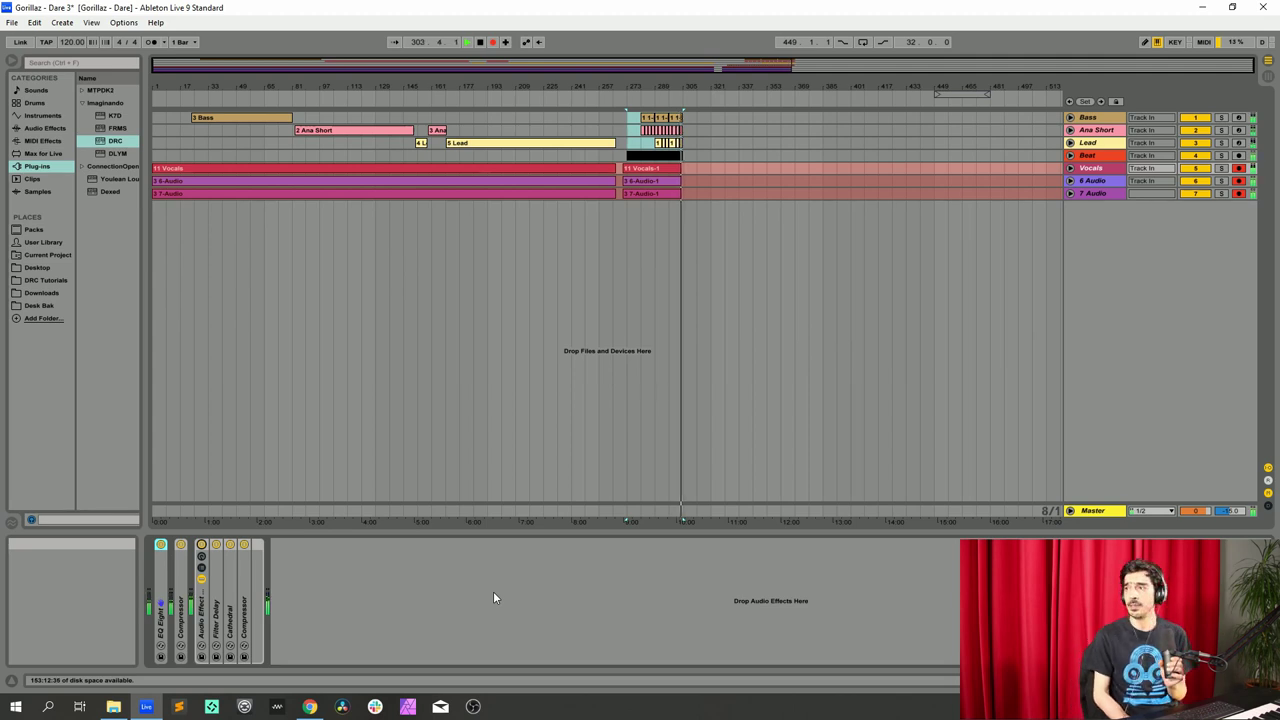
# - Deactivate the Audio Effect Rack in the Vocals device chain
pyautogui.click(201, 545)
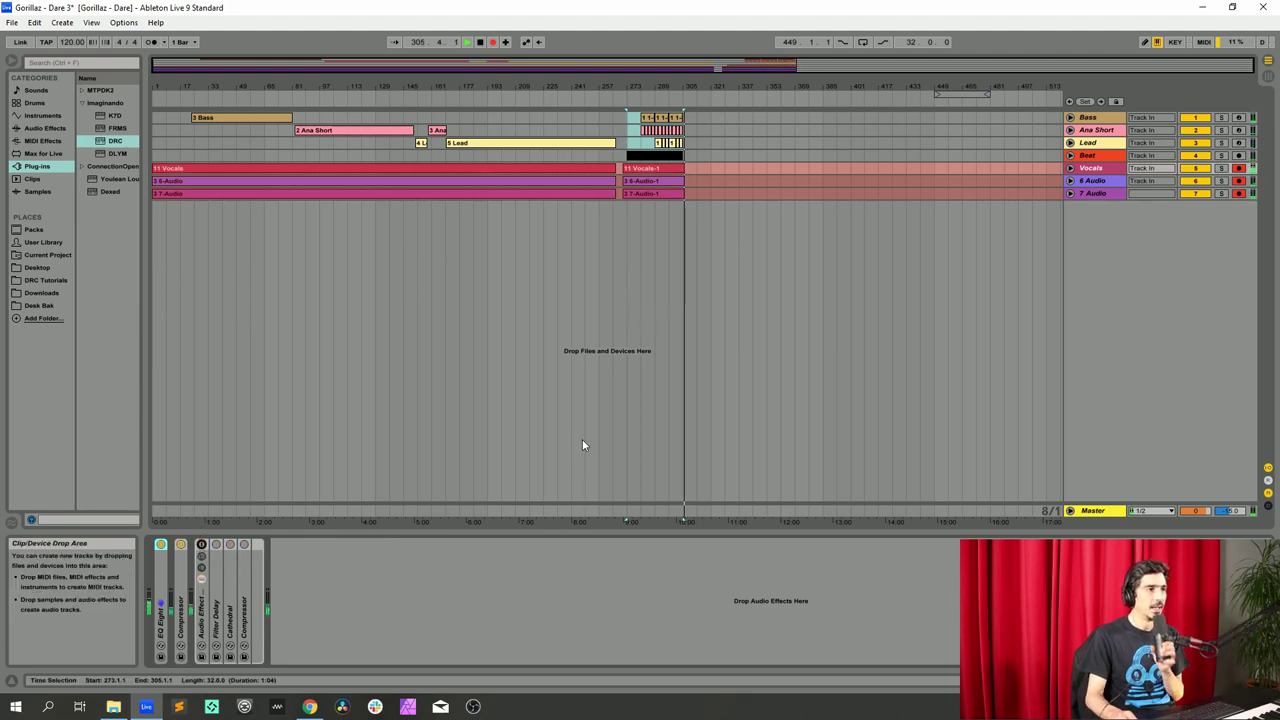